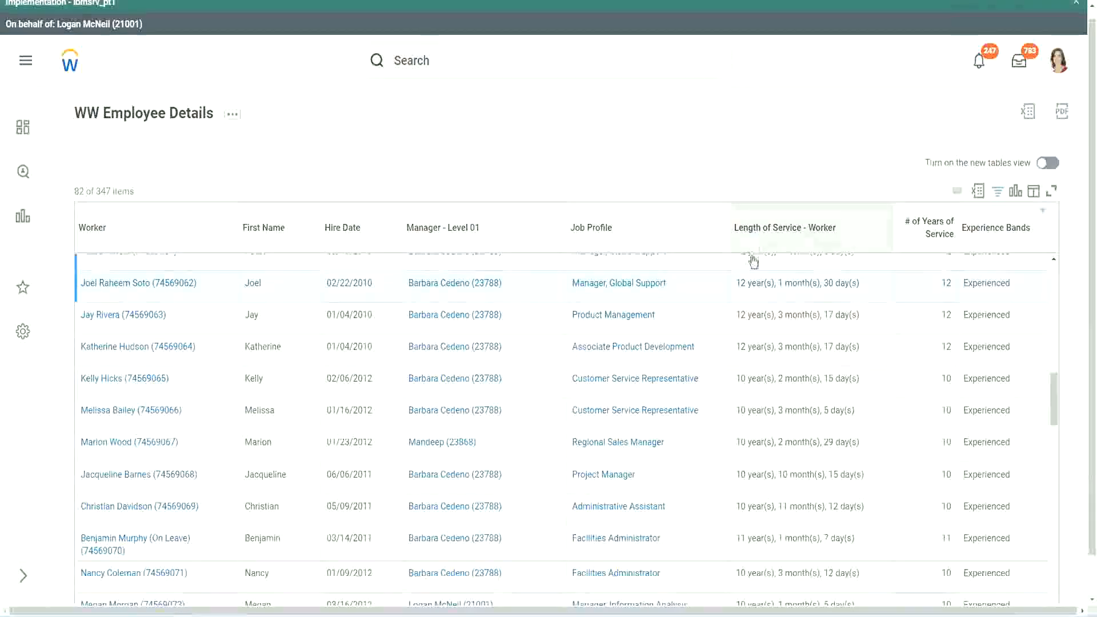
# - Compare Length of Service - Worker with # of Years of Service for several workers in the WW Employee Details report
pyautogui.moveTo(742, 284); pyautogui.dragTo(737, 285)
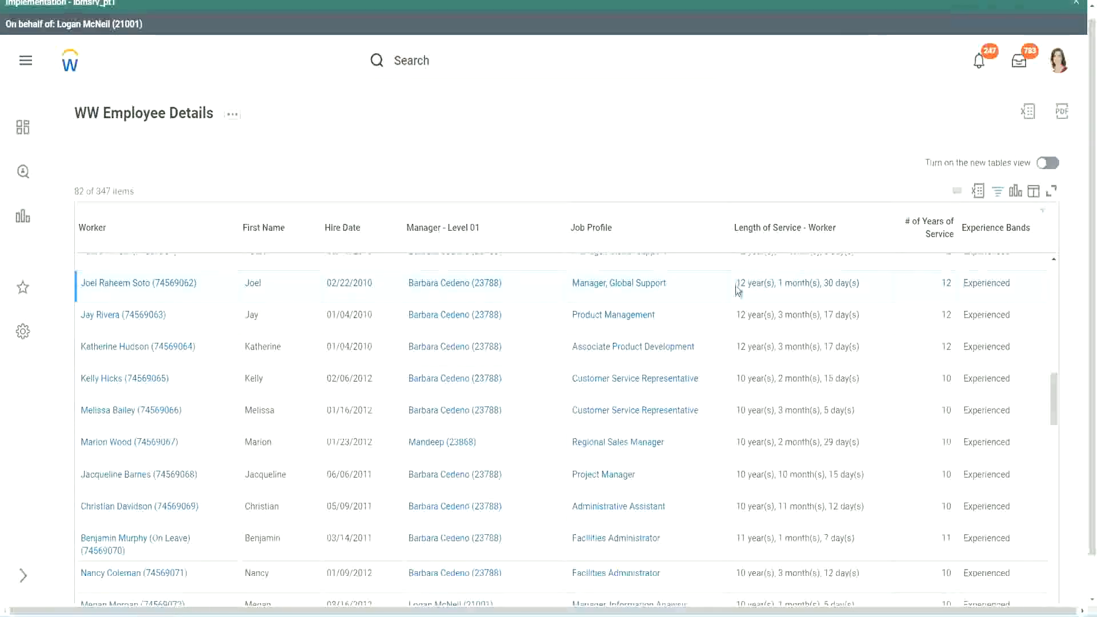
pyautogui.click(775, 283)
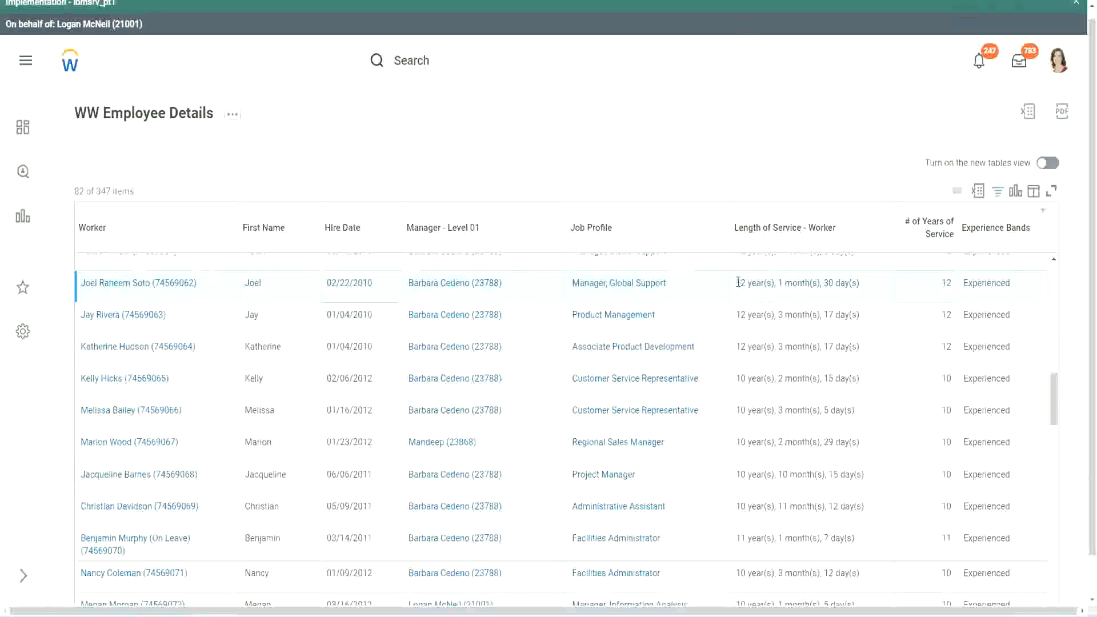
pyautogui.moveTo(735, 284); pyautogui.dragTo(840, 282)
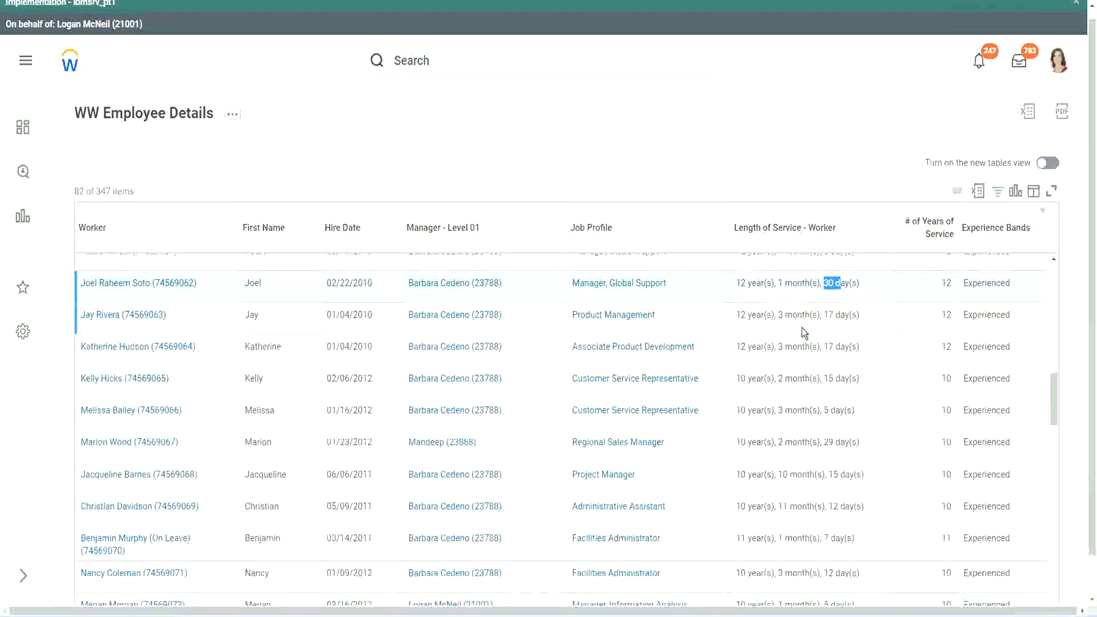
pyautogui.doubleClick(951, 283)
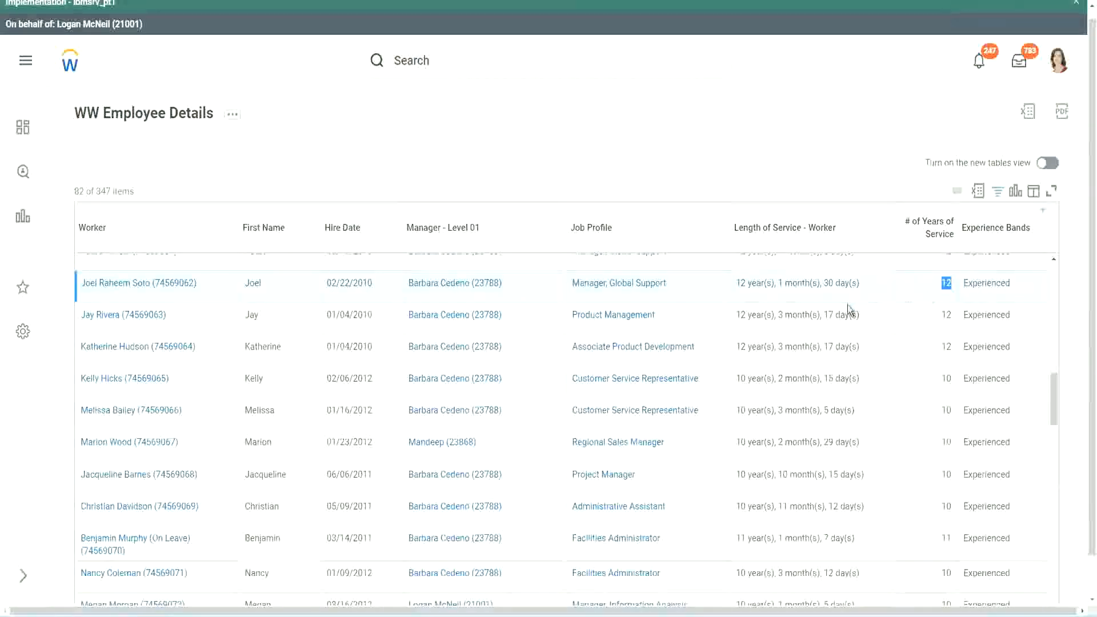
pyautogui.click(762, 507)
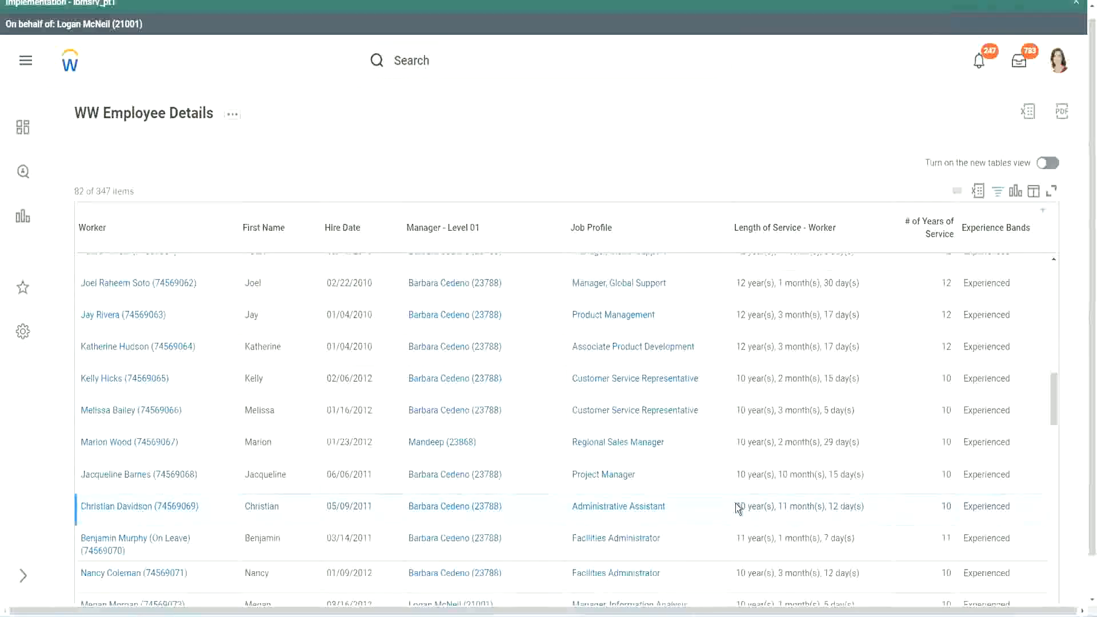
pyautogui.moveTo(779, 507); pyautogui.dragTo(839, 506)
pyautogui.click(852, 506)
pyautogui.doubleClick(946, 506)
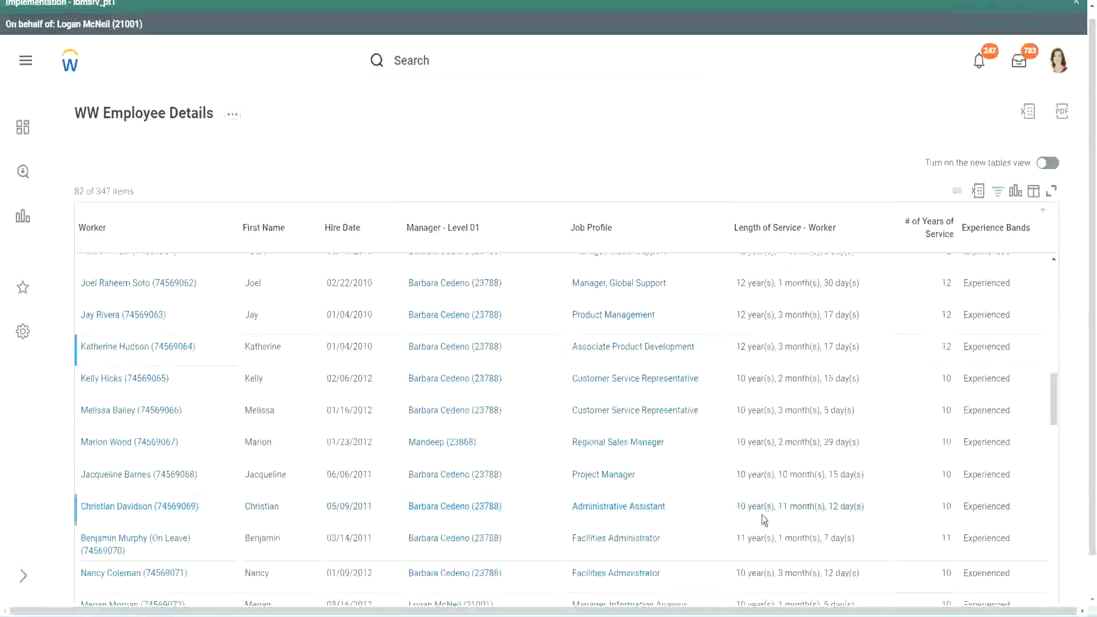
pyautogui.doubleClick(741, 506)
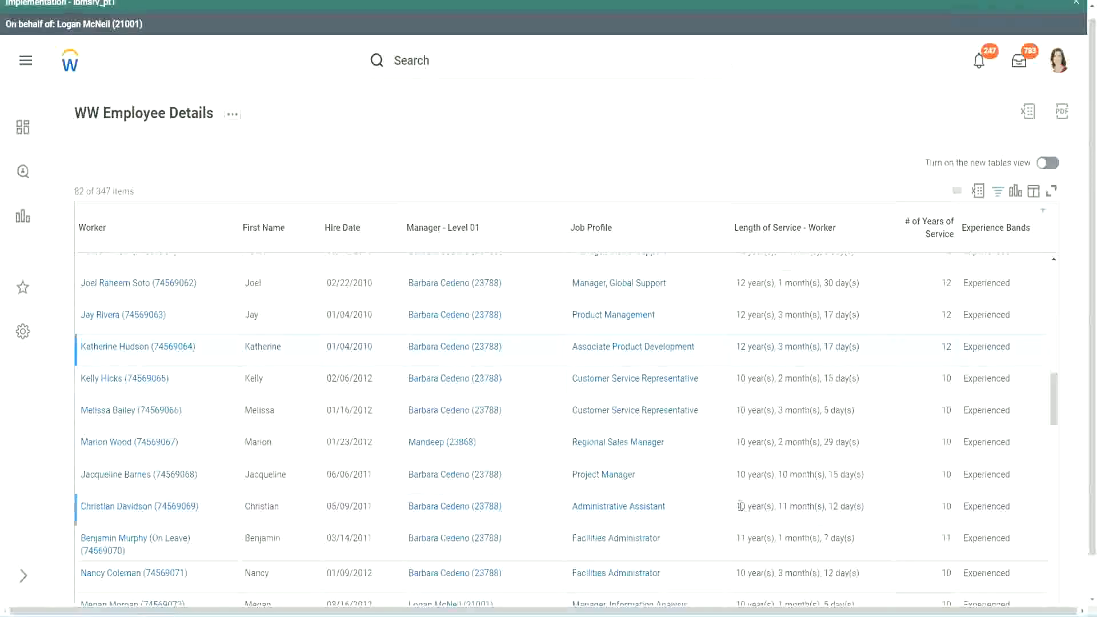
pyautogui.click(828, 505)
pyautogui.doubleClick(948, 283)
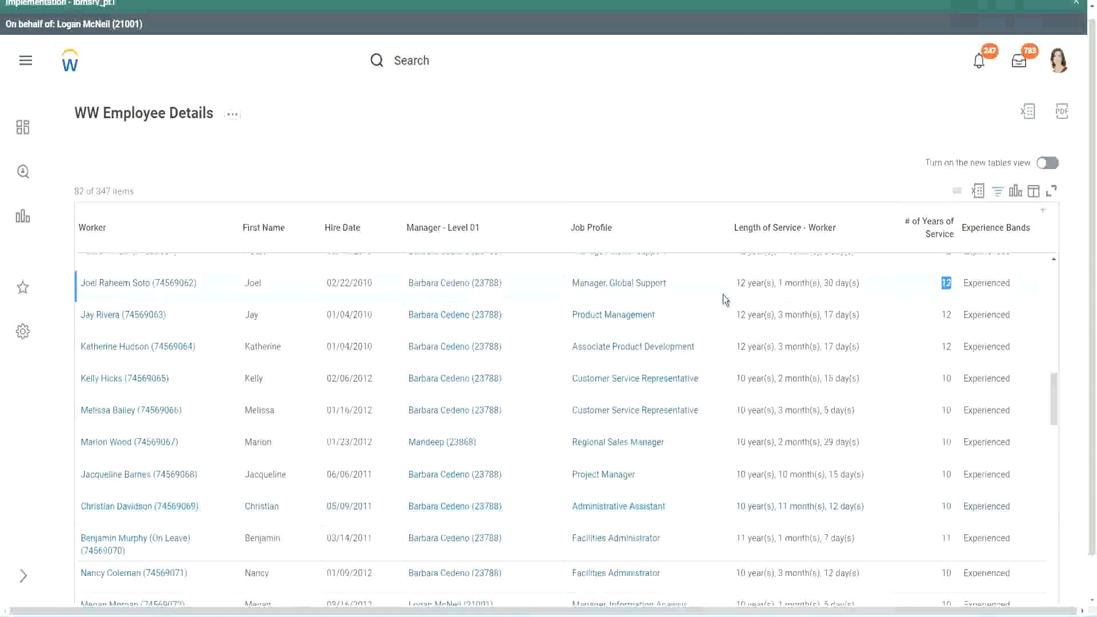
pyautogui.moveTo(737, 283); pyautogui.dragTo(874, 279)
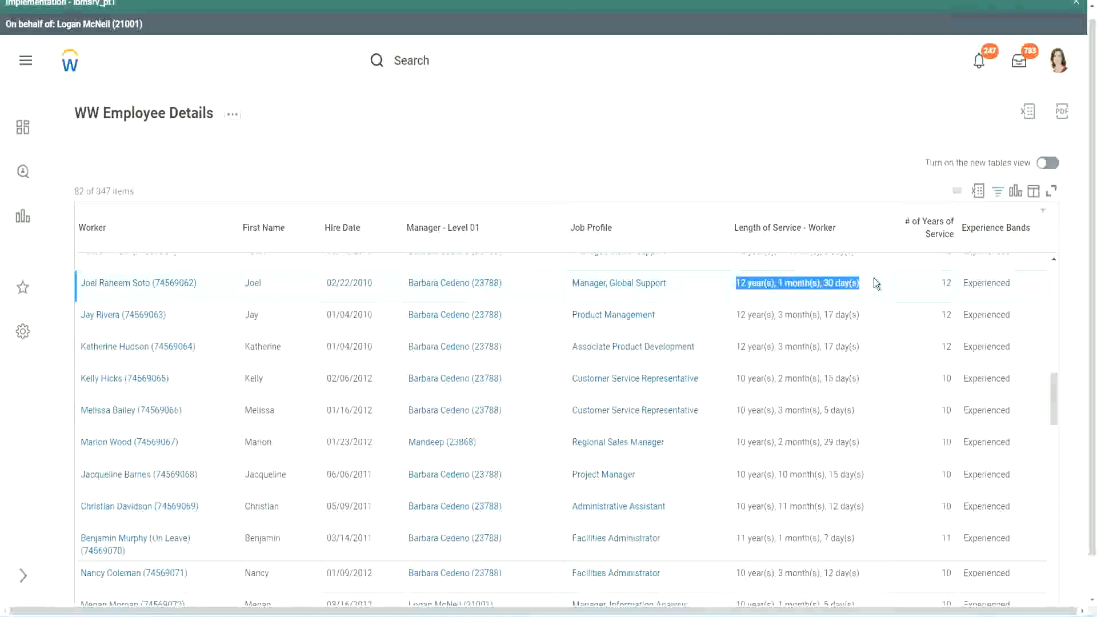
pyautogui.click(851, 506)
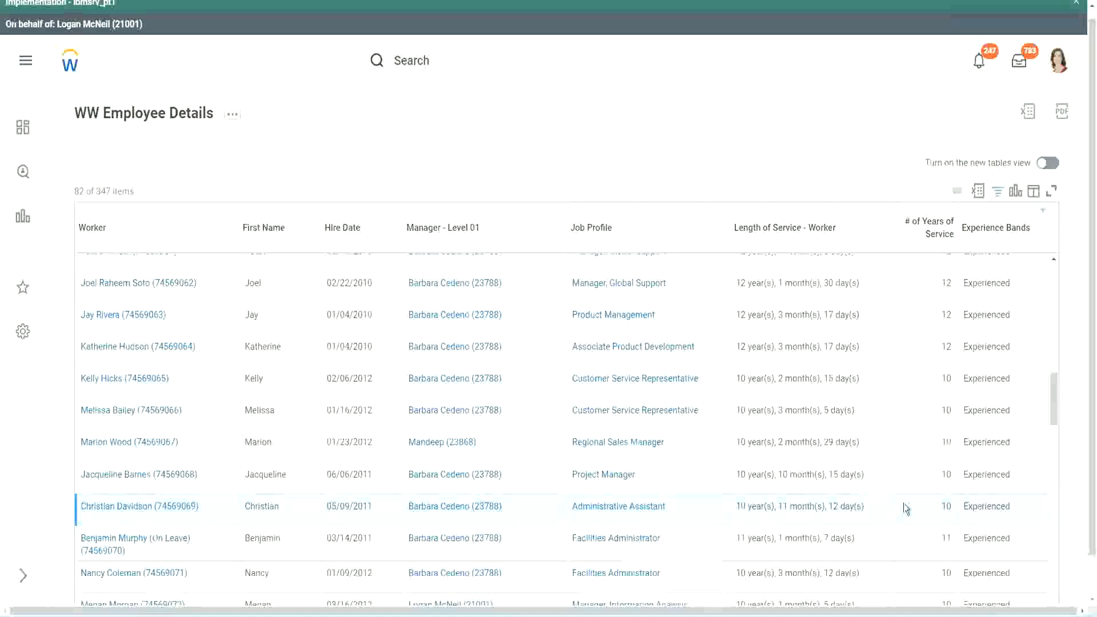
pyautogui.doubleClick(948, 506)
pyautogui.click(907, 510)
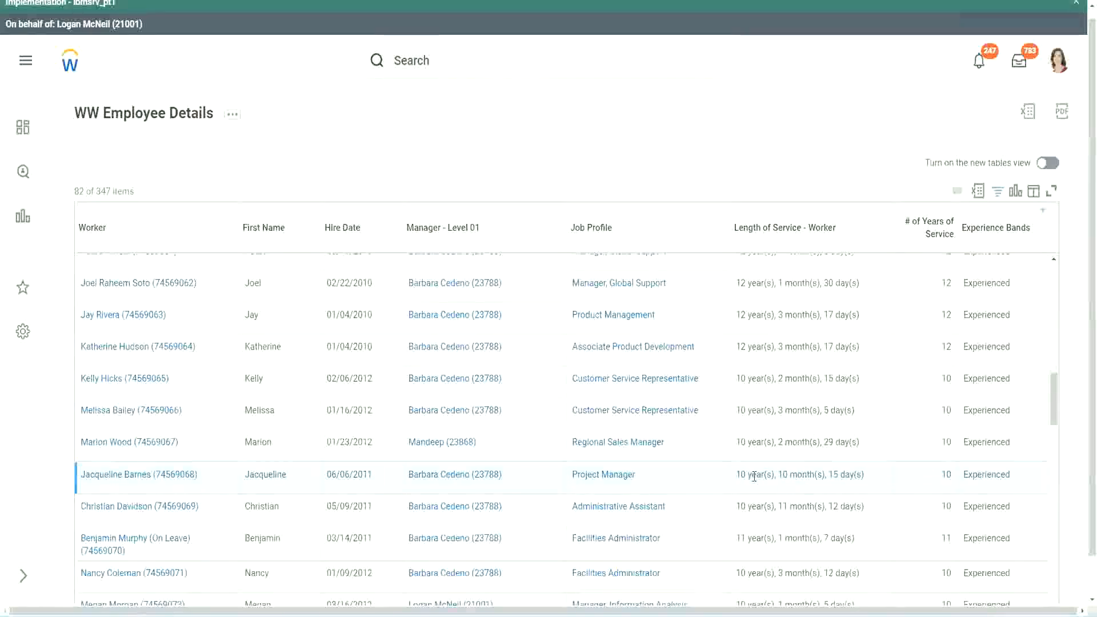
pyautogui.doubleClick(783, 474)
pyautogui.click(820, 475)
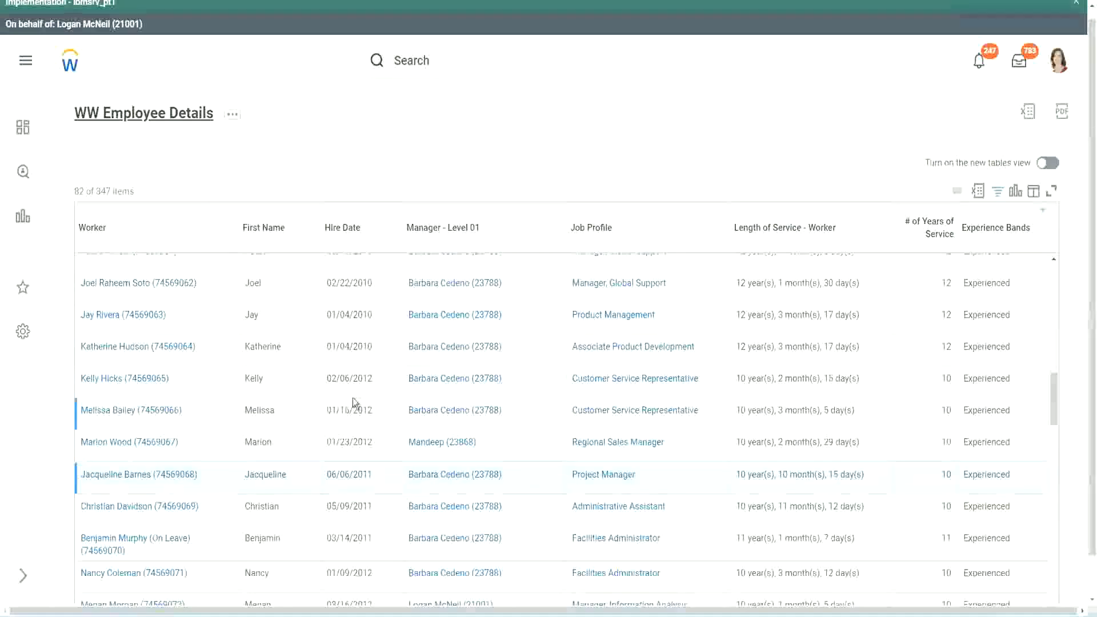
# - Open the calculated field CF-WW-Eval Exp-Derive Experience Bands from Years of Service in a new tab from the report's columns
pyautogui.scroll(-4, 360, 400)
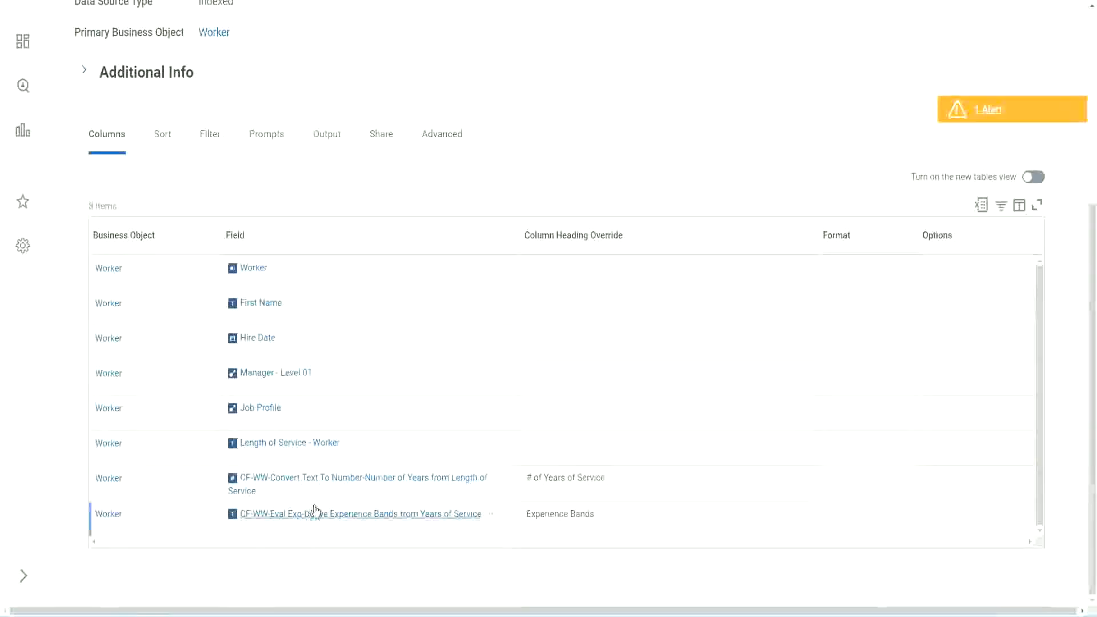
pyautogui.rightClick(298, 520)
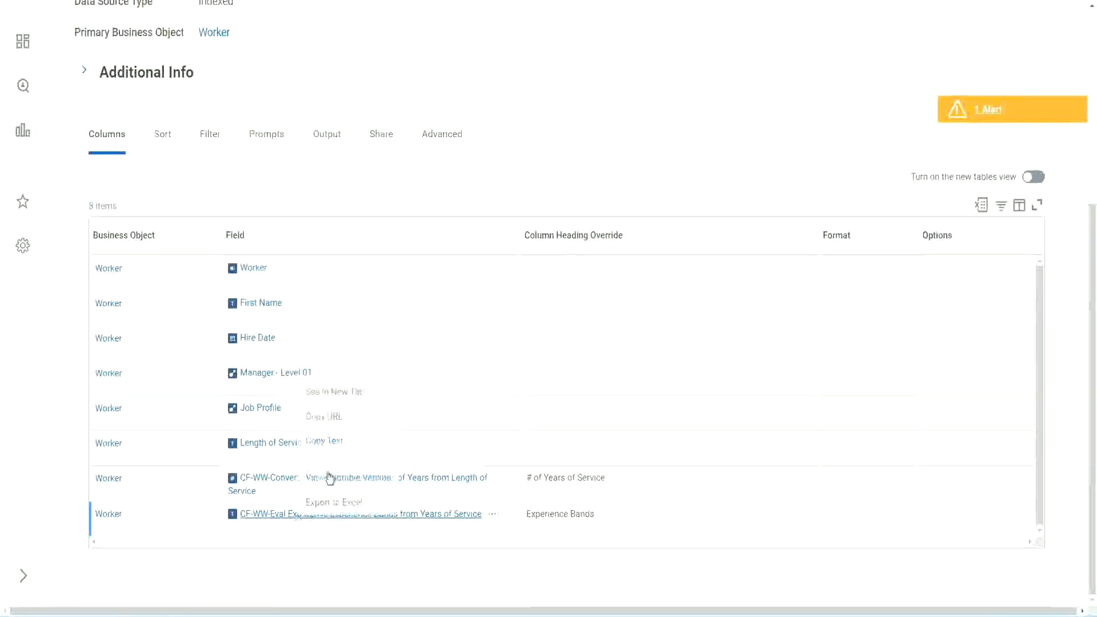
pyautogui.click(348, 392)
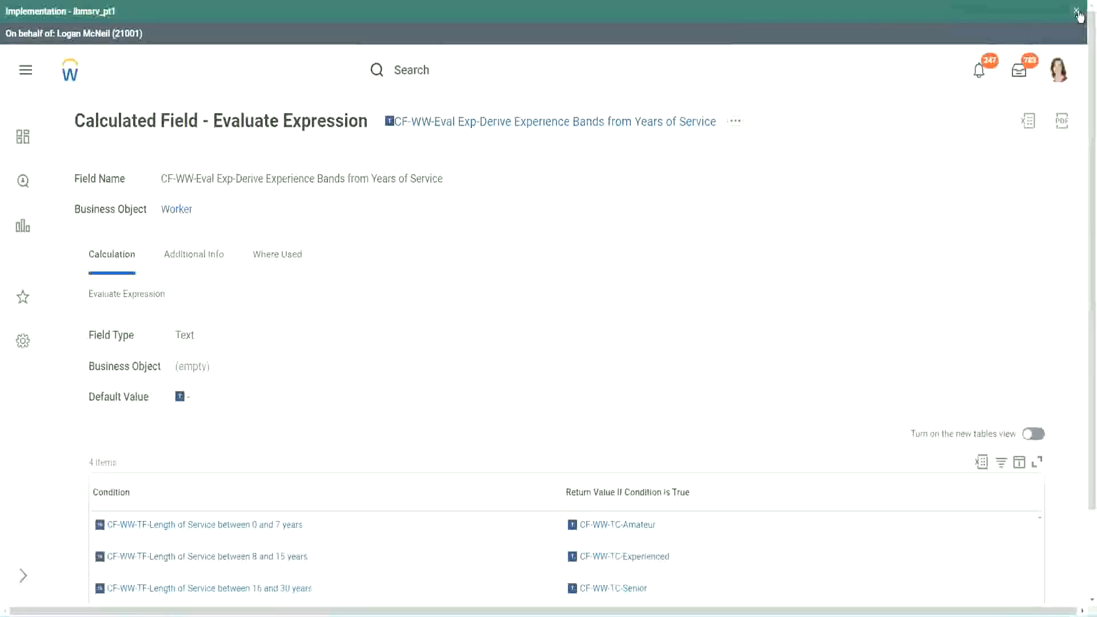
# - Dismiss the Implementation environment banner and review the Evaluate Expression field's conditions and return values
pyautogui.click(1077, 12)
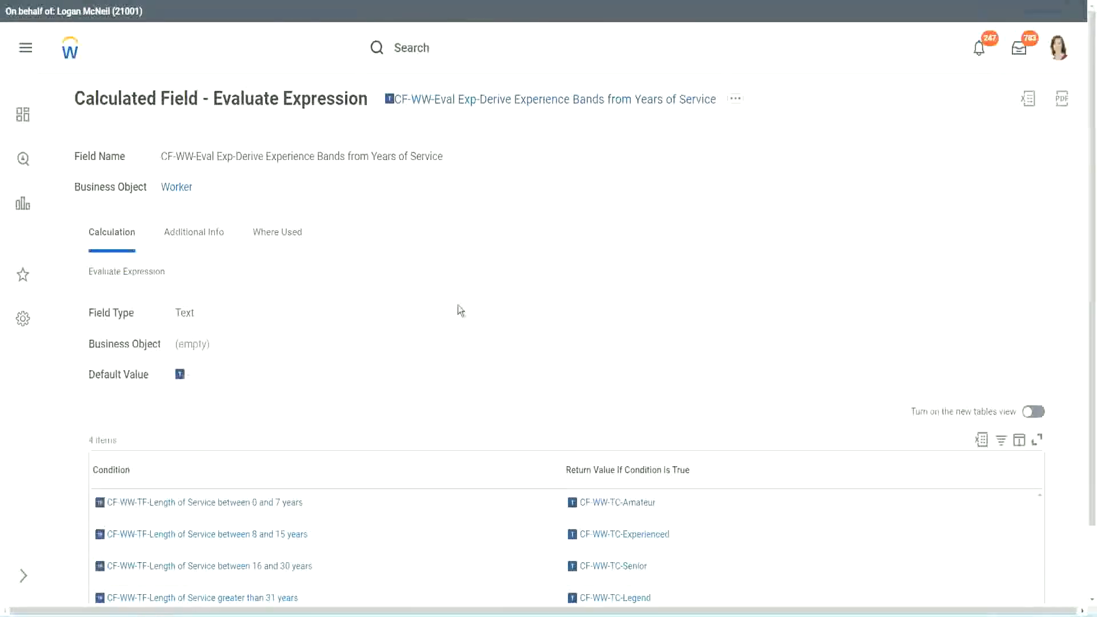
pyautogui.scroll(-1, 436, 323)
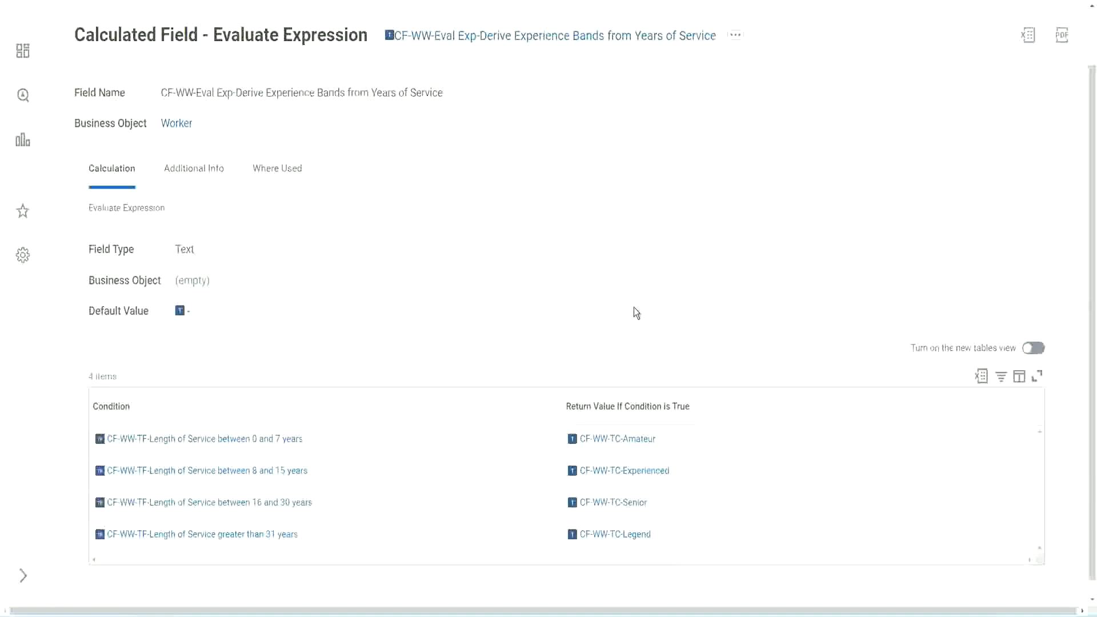
pyautogui.click(497, 404)
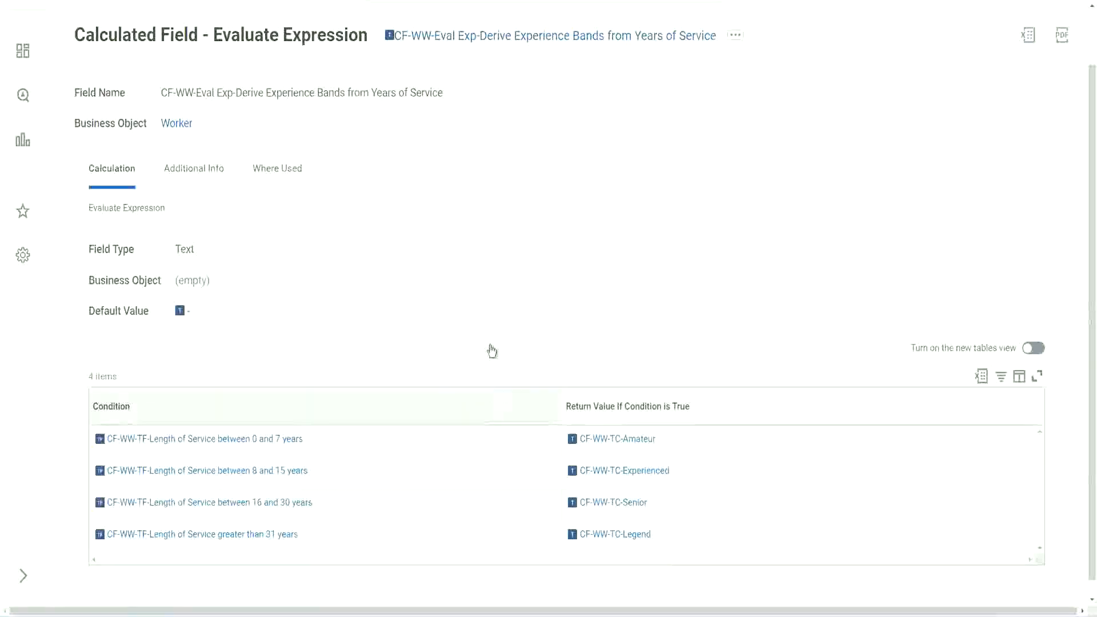
pyautogui.click(489, 263)
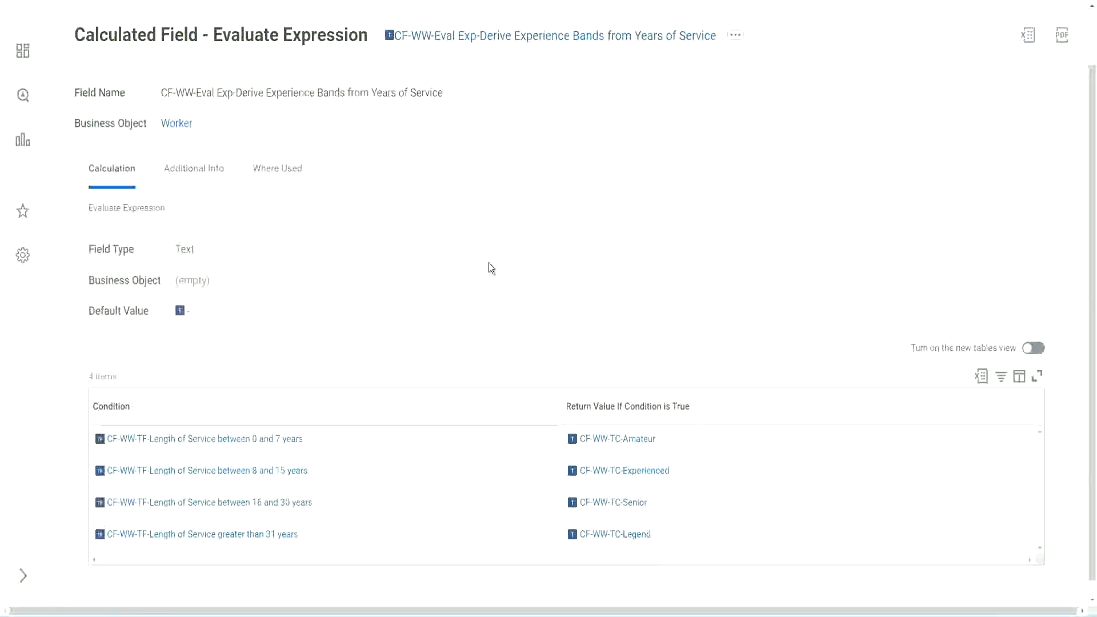
# - Copy the calculated field's name as text and return to the WW Employee Details report definition
pyautogui.rightClick(486, 41)
pyautogui.click(514, 103)
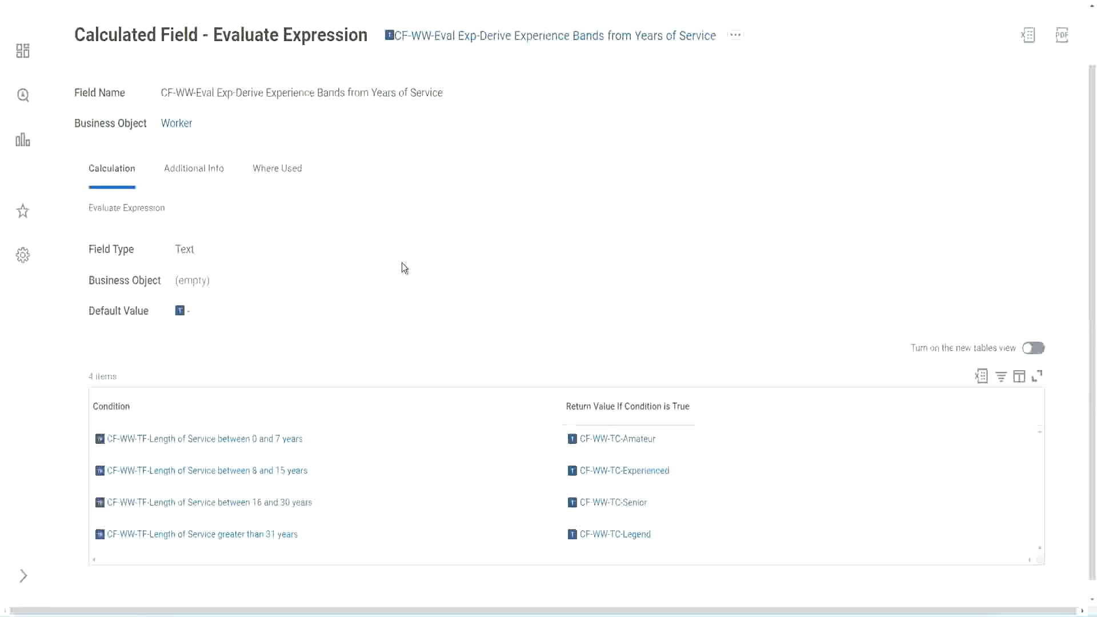
pyautogui.scroll(2, 427, 227)
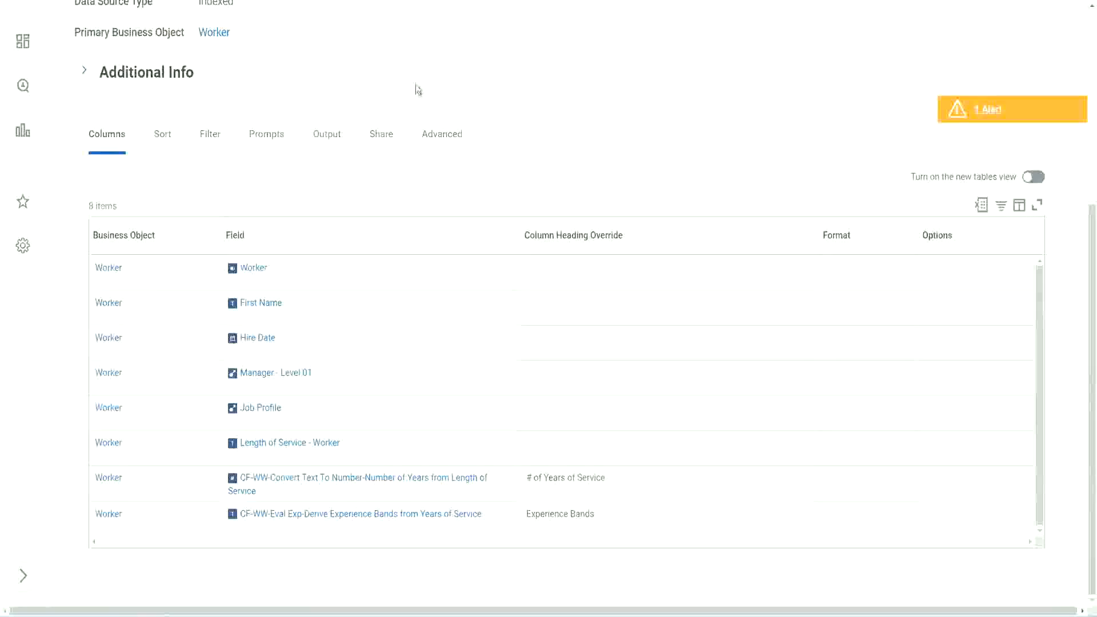
pyautogui.scroll(5, 416, 85)
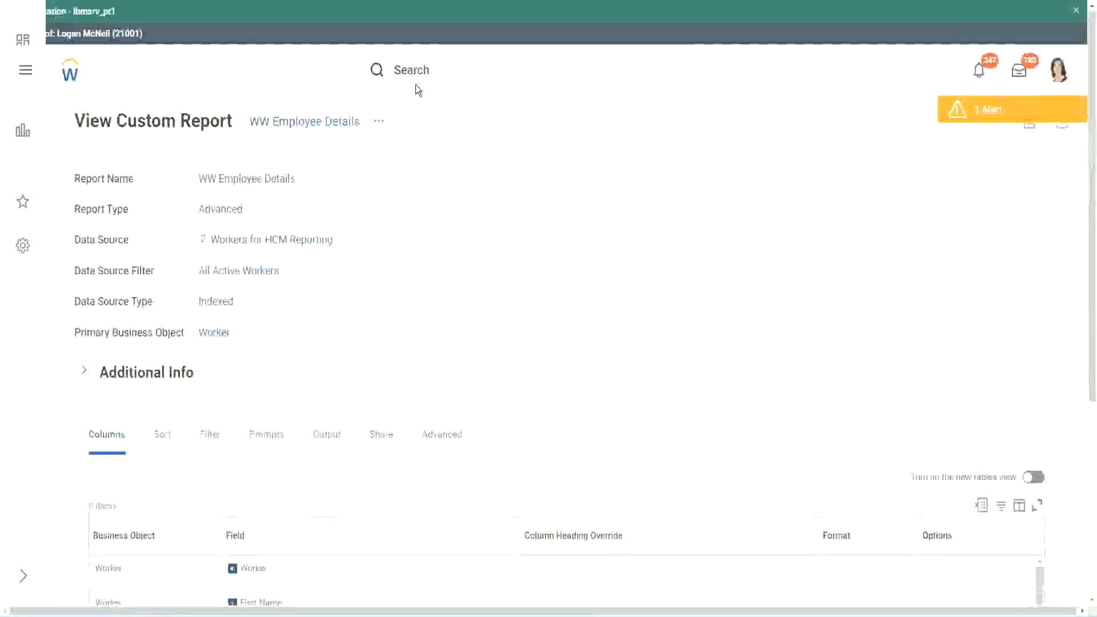
# - Search for "create cal field" and open the Create Calculated Field task
pyautogui.click(445, 68)
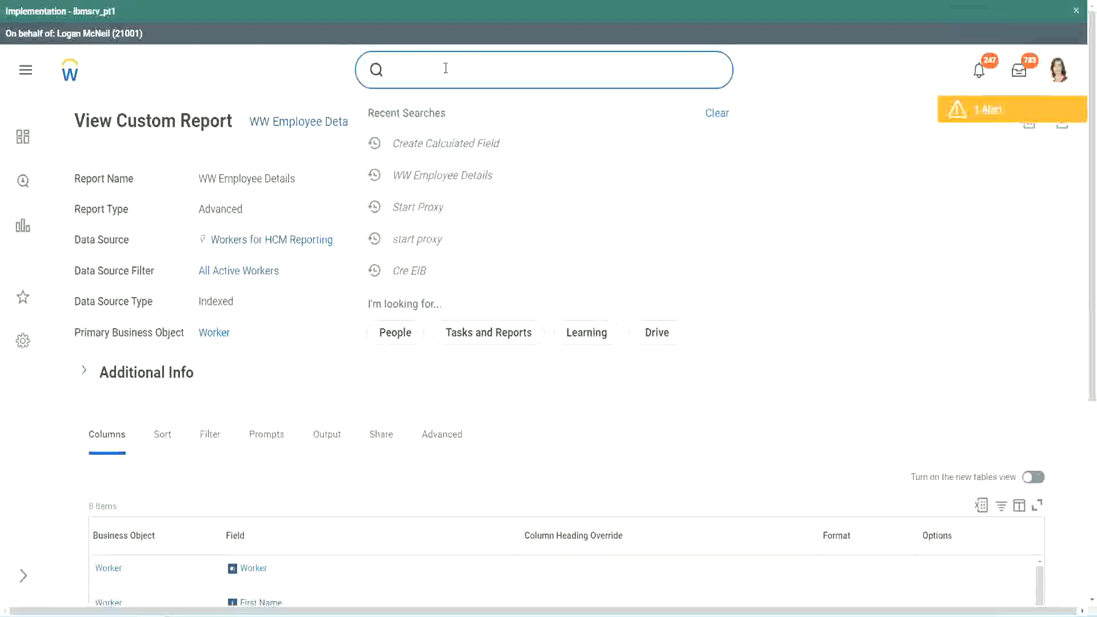
pyautogui.write('create cal field')
pyautogui.click(458, 118)
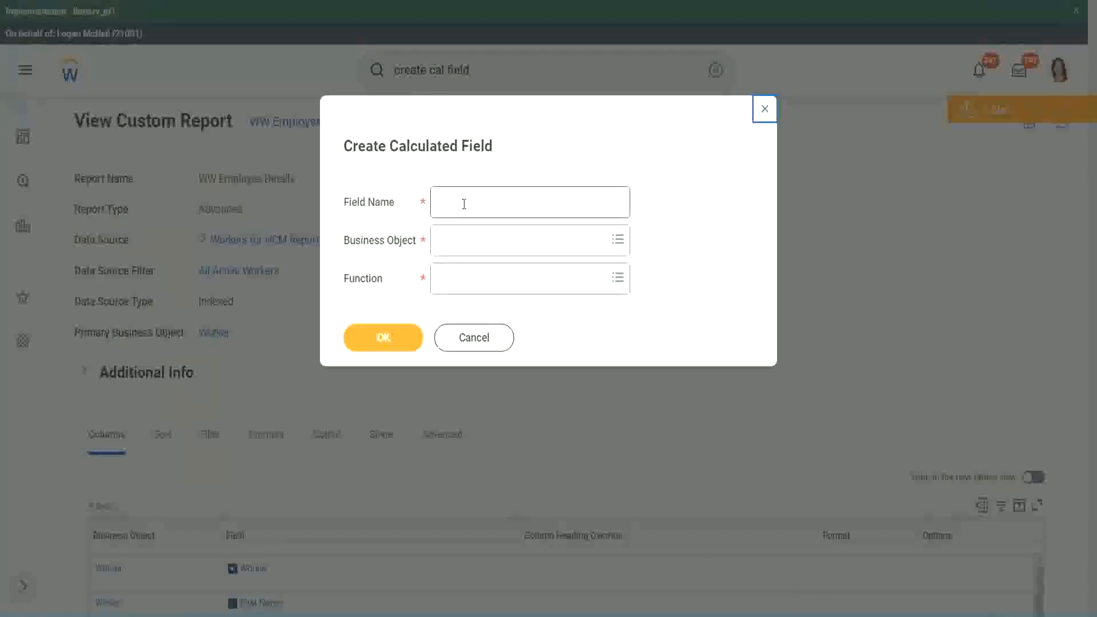
# - Paste the copied name CF-WW-Eval Exp-Derive Experience Bands from Years of Service as the new calculated field's name
pyautogui.click(464, 204)
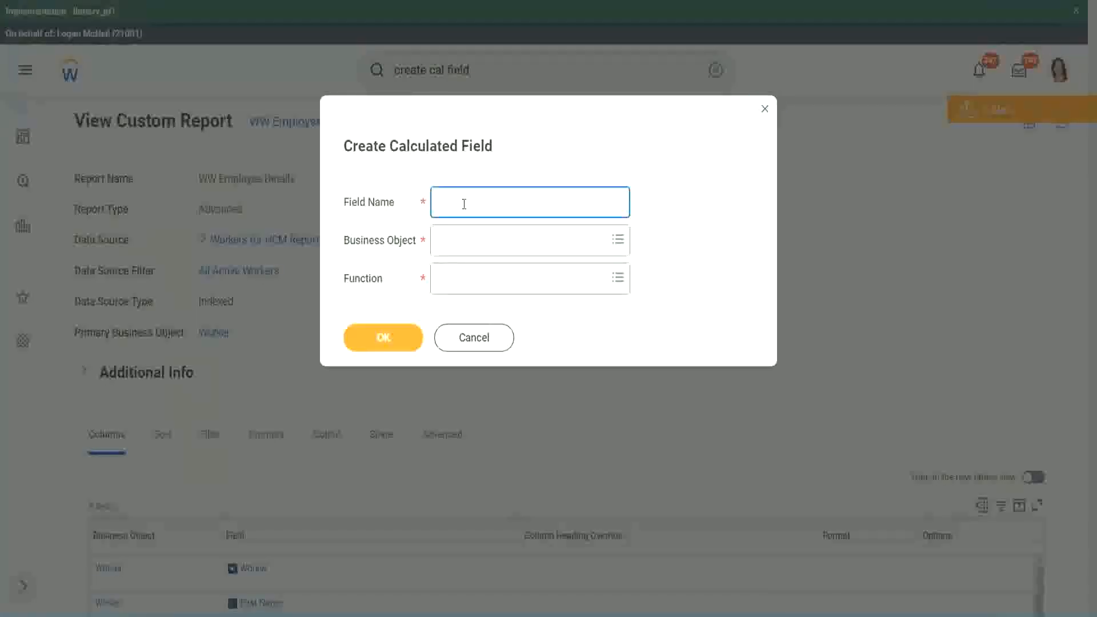
pyautogui.hotkey('ctrl', 'v')
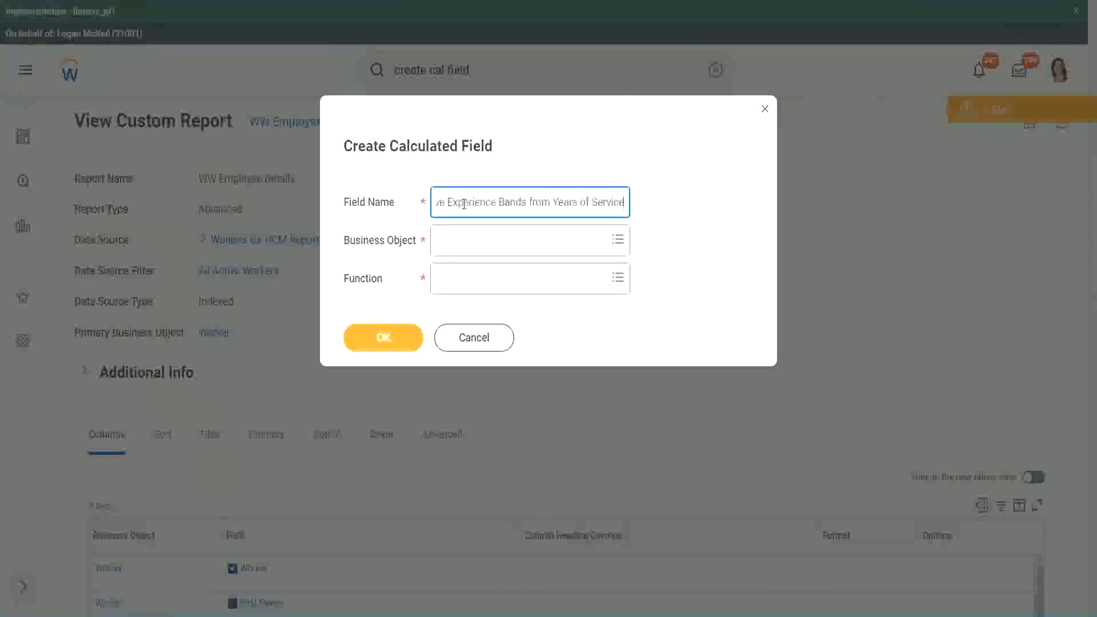
pyautogui.moveTo(500, 202); pyautogui.dragTo(404, 187)
pyautogui.click(482, 203)
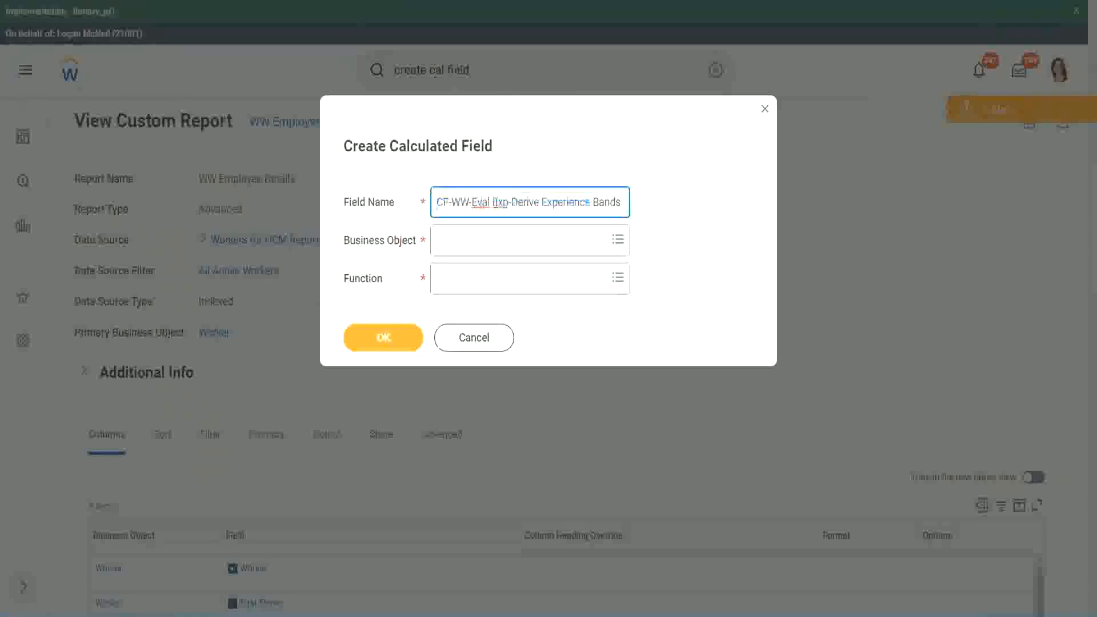
# - Insert "Bands" after "Eval Exp" in the new calculated field's name
pyautogui.doubleClick(501, 202)
pyautogui.press('Right')
pyautogui.write('bands')
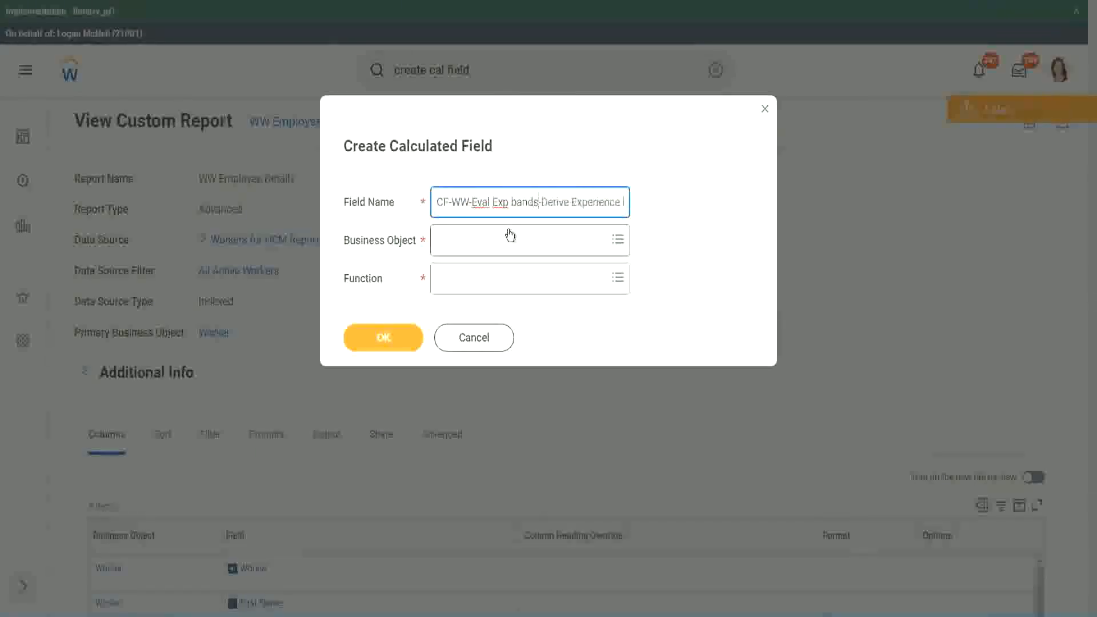
pyautogui.press('Left')
pyautogui.press('Left')
pyautogui.press('Left')
pyautogui.press('Left')
pyautogui.hotkey('shift', 'Left')
pyautogui.write('B')
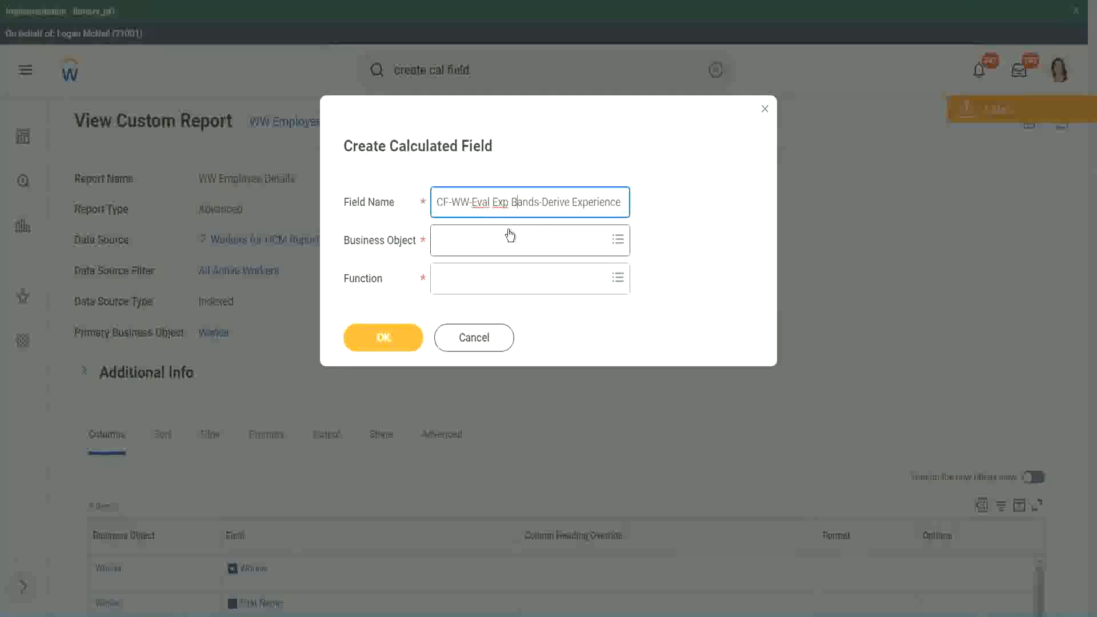
pyautogui.press('Right')
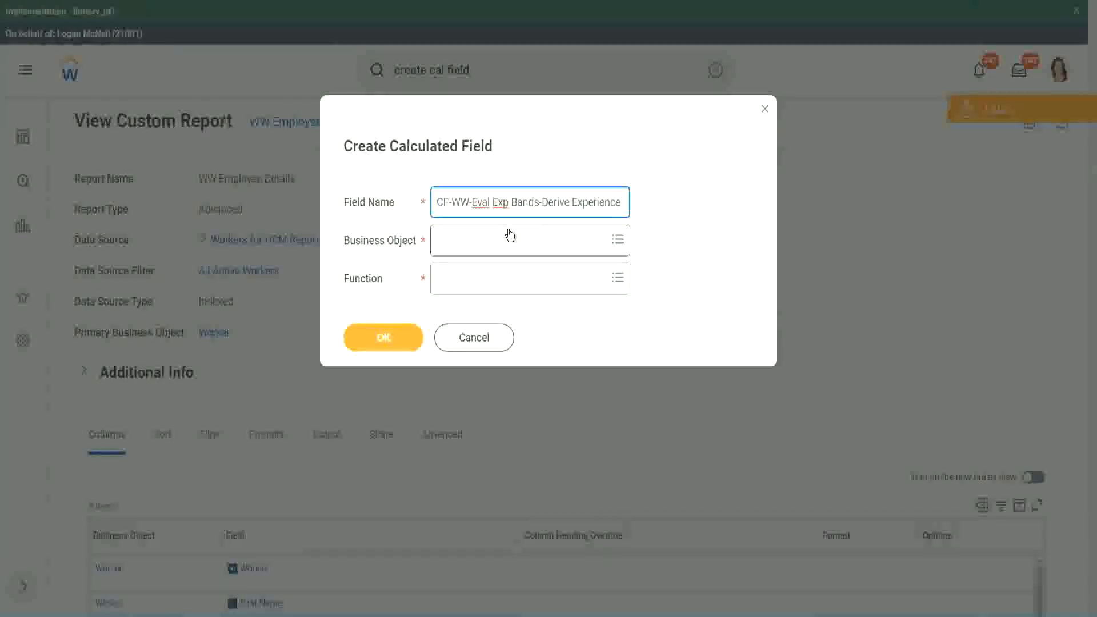
pyautogui.write('Band')
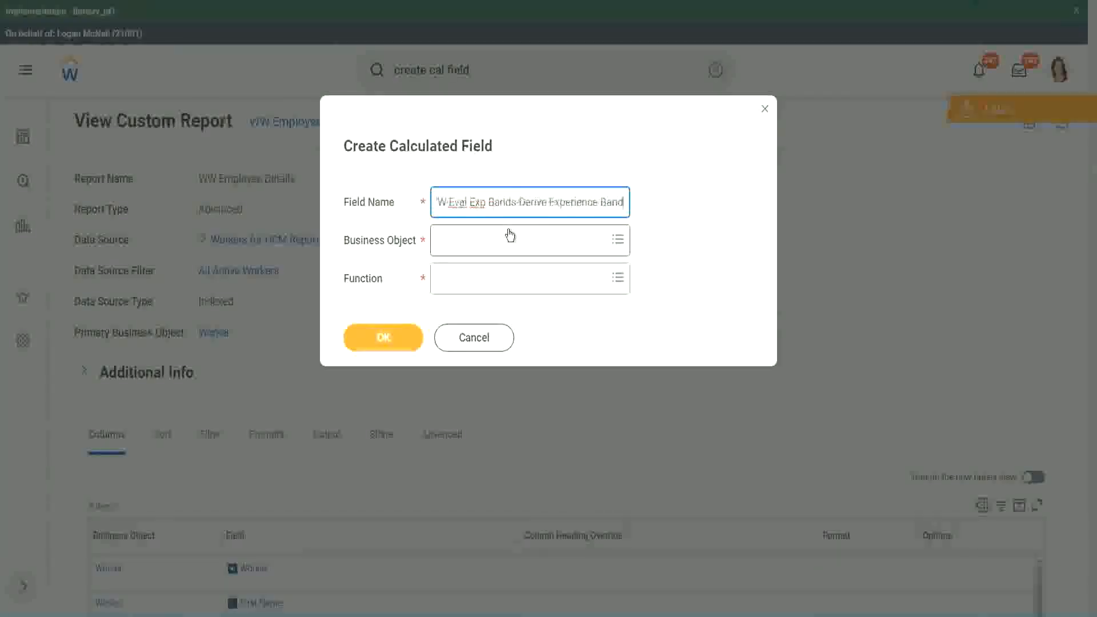
pyautogui.write('s from Years of')
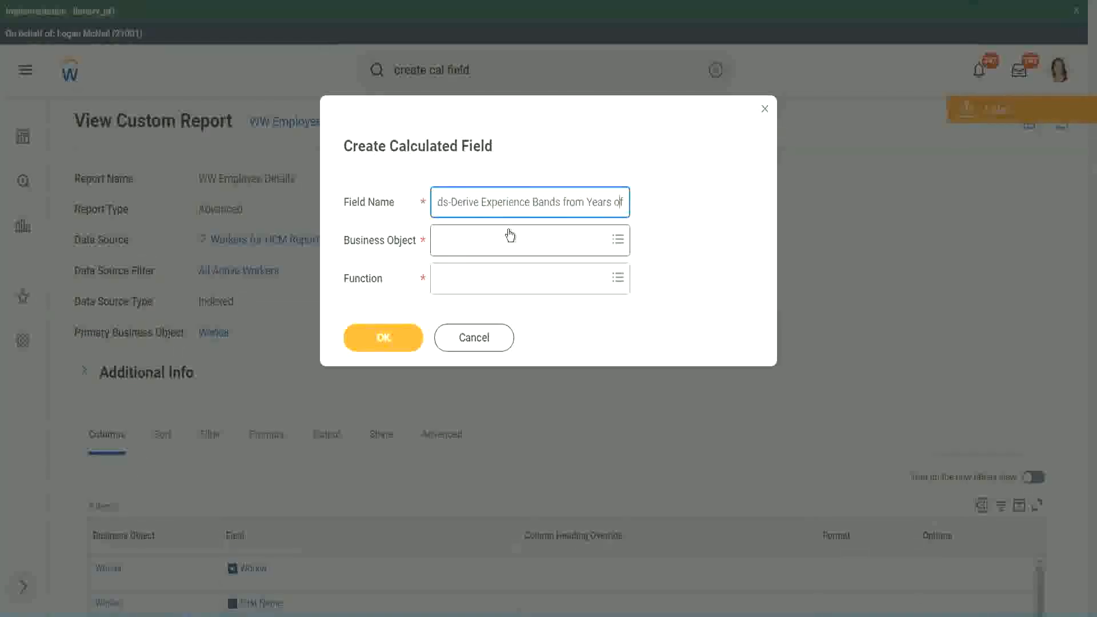
# - Replace "Derive" with "Determine" in the new calculated field's name
pyautogui.press('Left')
pyautogui.press('Left')
pyautogui.press('Left')
pyautogui.press('Left')
pyautogui.press('Left')
pyautogui.press('Left')
pyautogui.press('Left')
pyautogui.press('Left')
pyautogui.press('Left')
pyautogui.press('Left')
pyautogui.press('Left')
pyautogui.press('Left')
pyautogui.press('Left')
pyautogui.press('Left')
pyautogui.press('Left')
pyautogui.press('Left')
pyautogui.press('Left')
pyautogui.press('Left')
pyautogui.press('Left')
pyautogui.press('Left')
pyautogui.hotkey('shift', 'Left')
pyautogui.hotkey('shift', 'Left')
pyautogui.hotkey('shift', 'Left')
pyautogui.hotkey('shift', 'Left')
pyautogui.hotkey('shift', 'Left')
pyautogui.hotkey('shift', 'Left')
pyautogui.write('Determine')
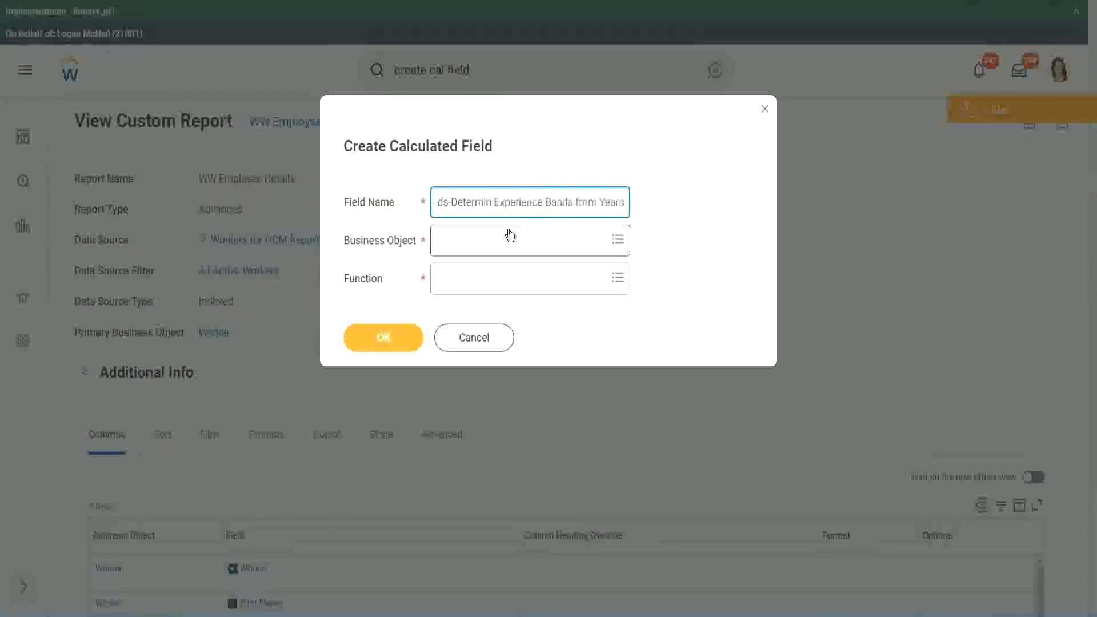
pyautogui.press('Right')
pyautogui.press('Right')
pyautogui.press('Right')
pyautogui.press('Right')
pyautogui.press('Right')
pyautogui.press('Right')
pyautogui.press('Right')
pyautogui.press('Right')
pyautogui.press('Right')
pyautogui.press('Right')
pyautogui.press('Right')
pyautogui.press('Right')
pyautogui.press('Right')
pyautogui.press('Right')
pyautogui.press('Right')
pyautogui.press('Right')
pyautogui.press('Right')
pyautogui.press('Right')
pyautogui.press('Right')
pyautogui.press('Right')
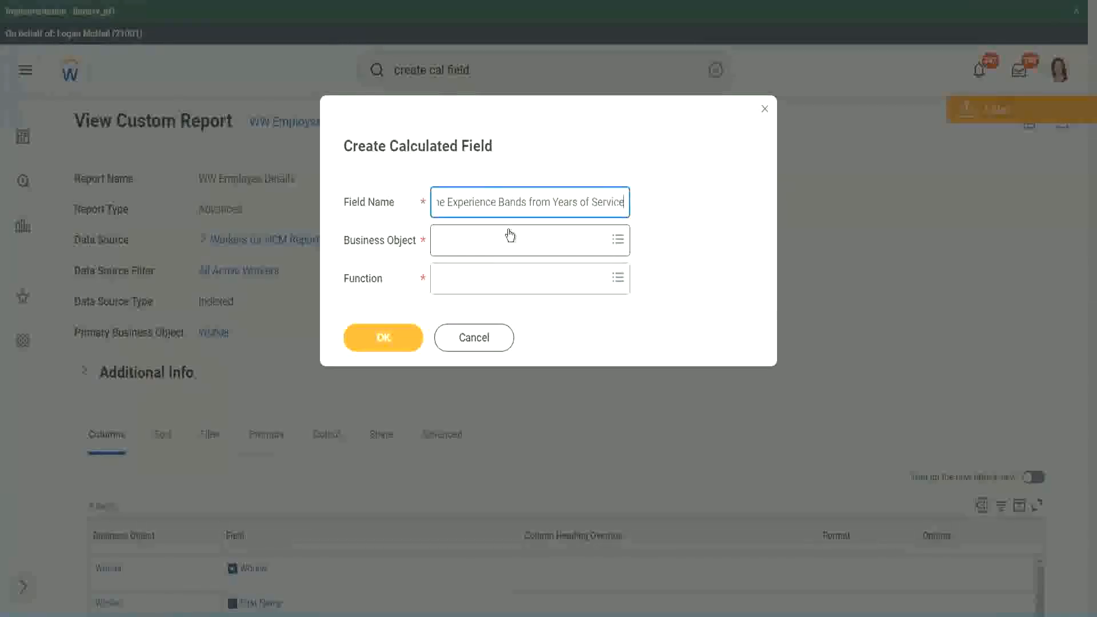
# - Set the new calculated field's business object to Worker
pyautogui.click(488, 240)
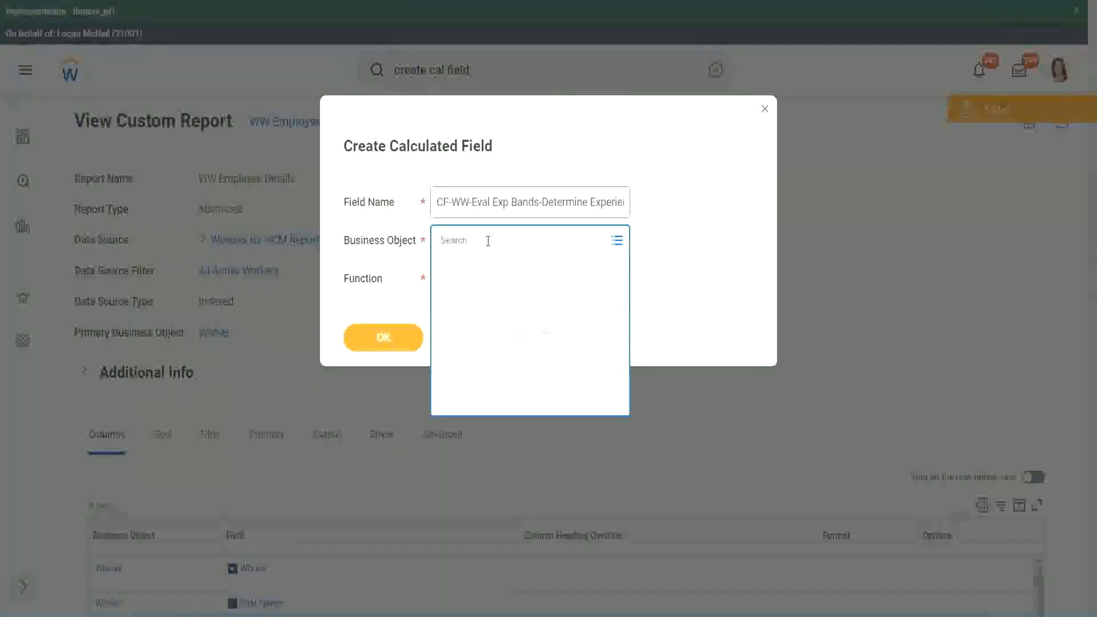
pyautogui.write('work')
pyautogui.press('Return')
pyautogui.write('er')
pyautogui.press('Return')
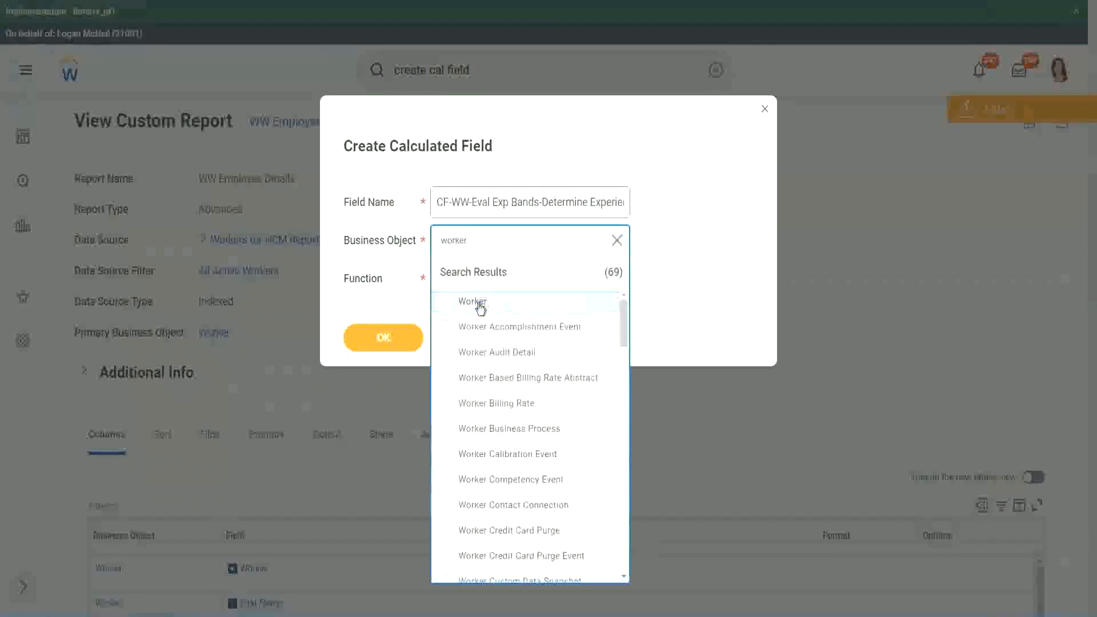
pyautogui.click(478, 303)
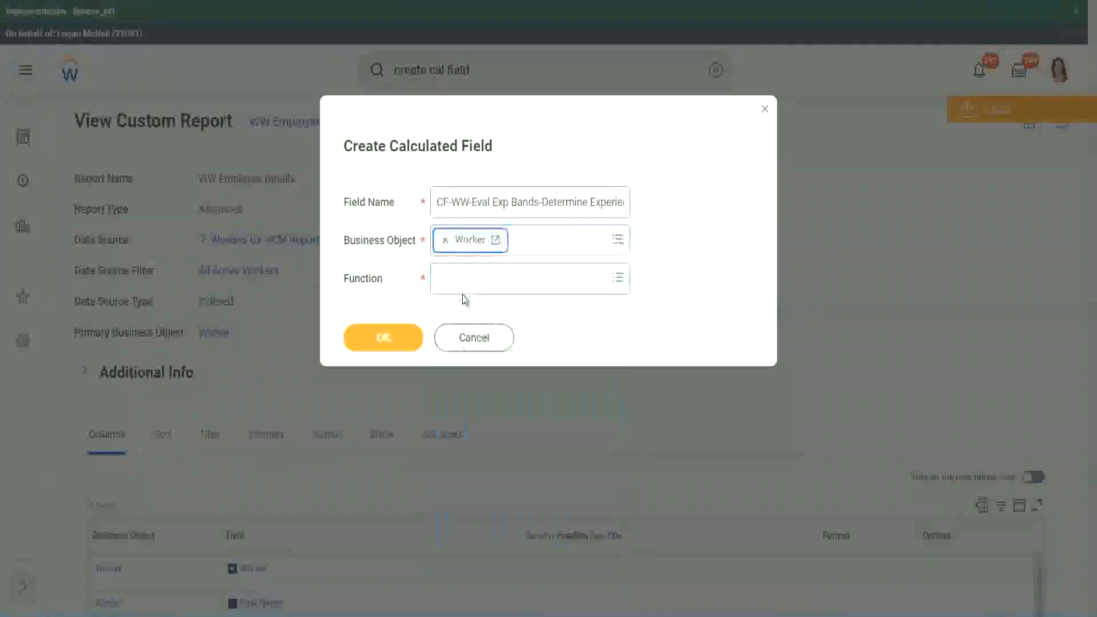
# - Search the functions for "eval exp" and choose Evaluate Expression Band for the calculated field
pyautogui.click(464, 276)
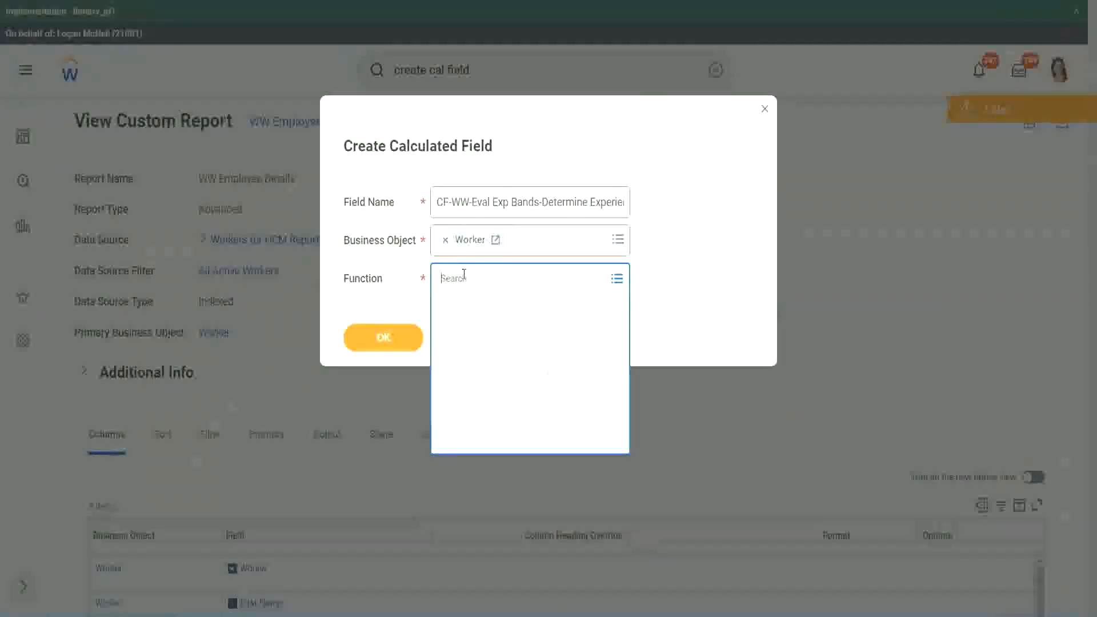
pyautogui.write('eval ex')
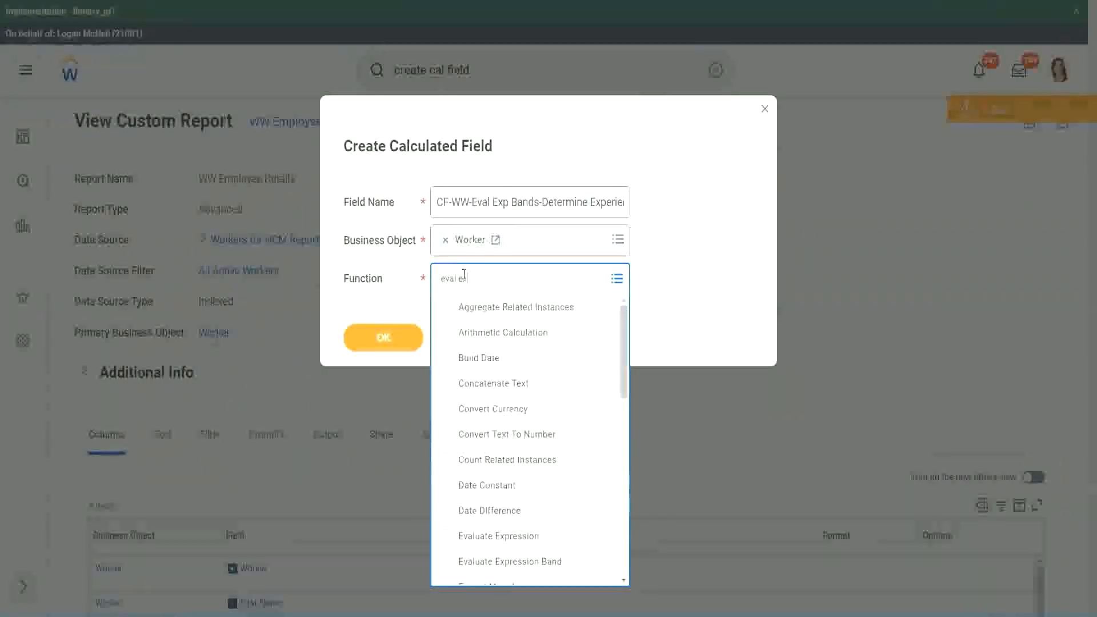
pyautogui.write('p')
pyautogui.press('Return')
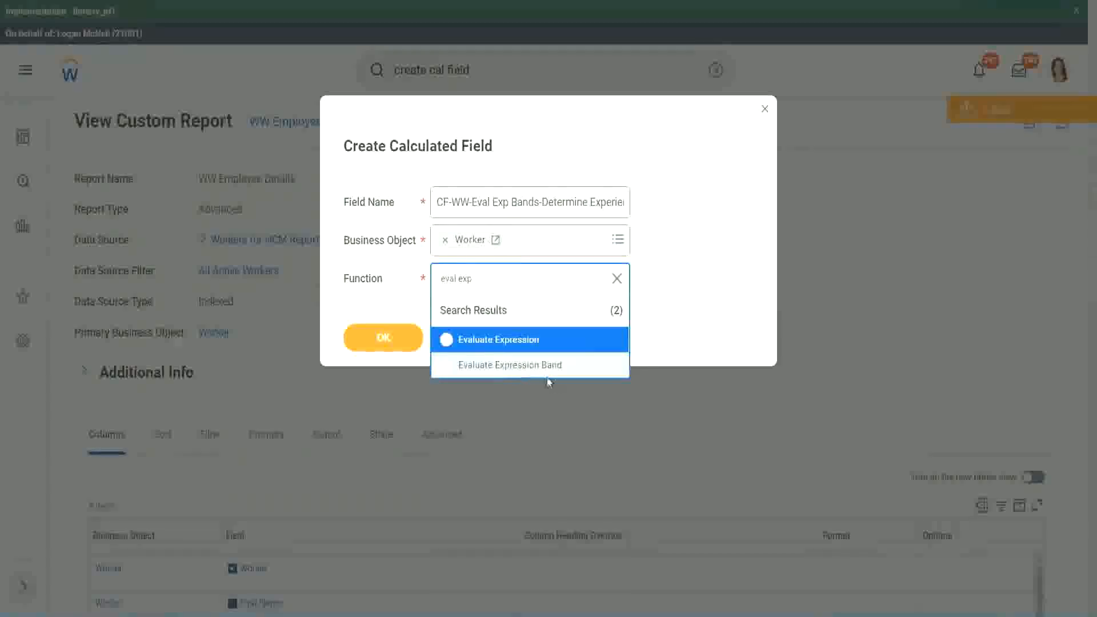
pyautogui.click(553, 368)
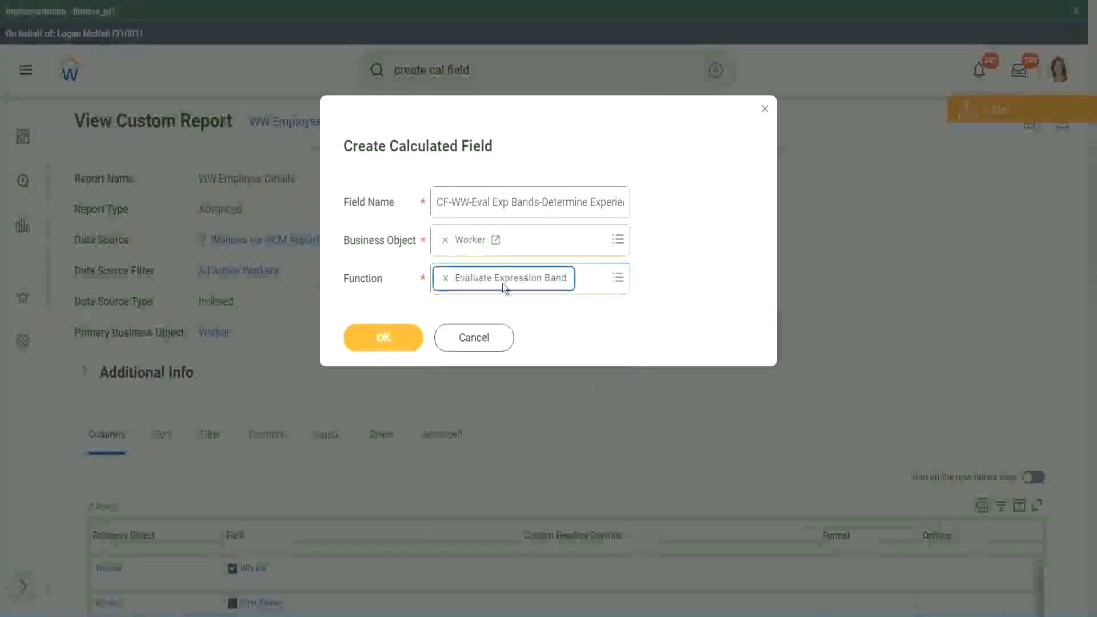
# - Change "Eval Exp Bands" to "Eval Exp Band" in the field name and proceed to the calculation definition
pyautogui.click(540, 203)
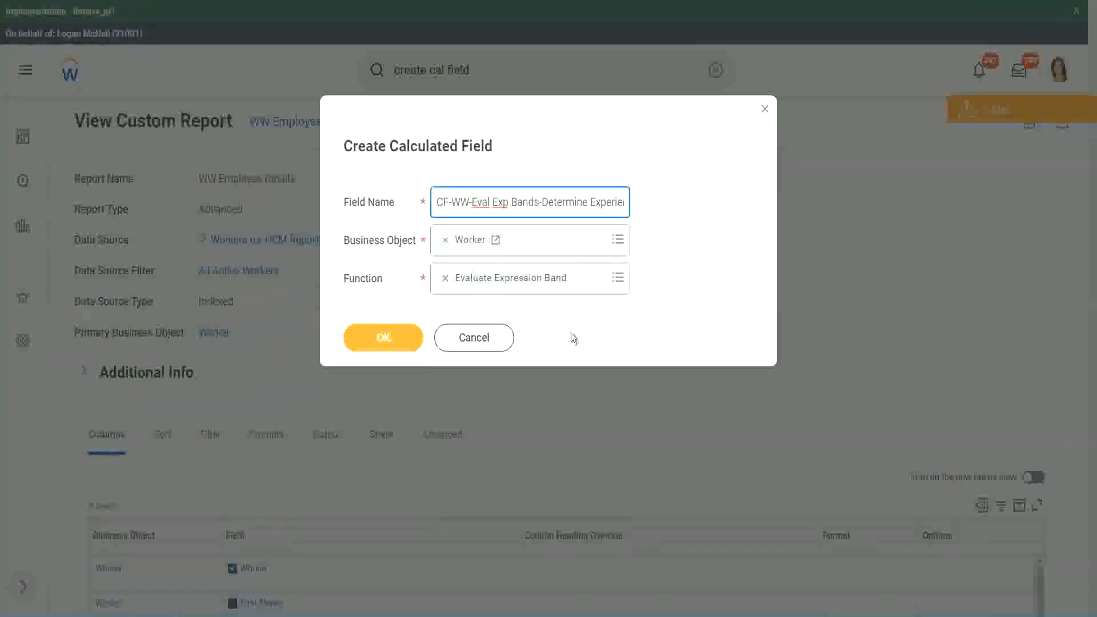
pyautogui.press('BackSpace')
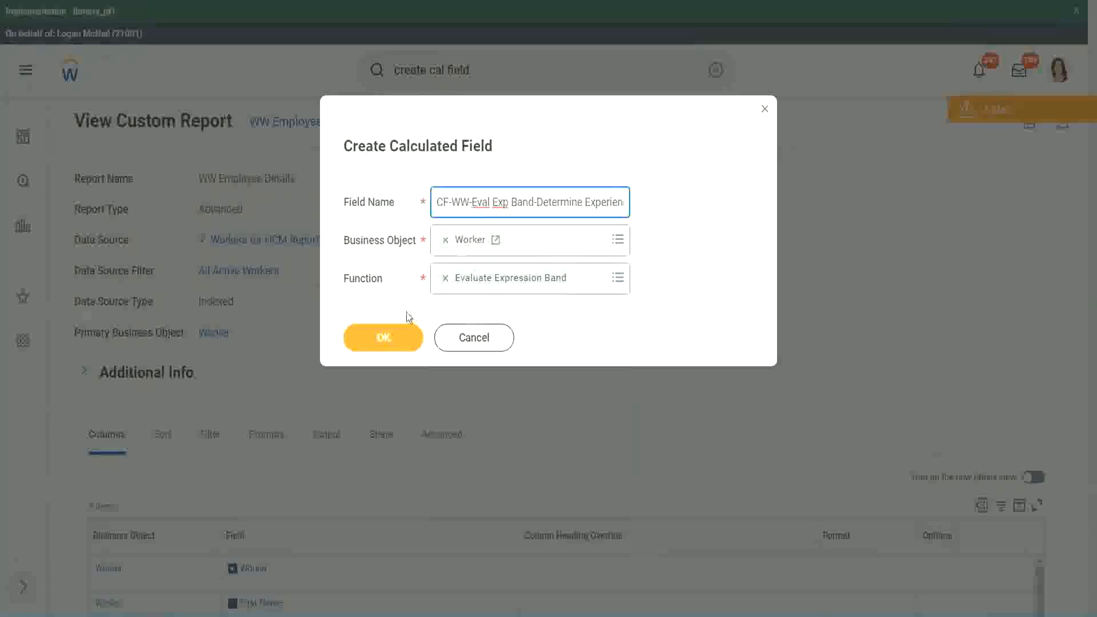
pyautogui.click(385, 338)
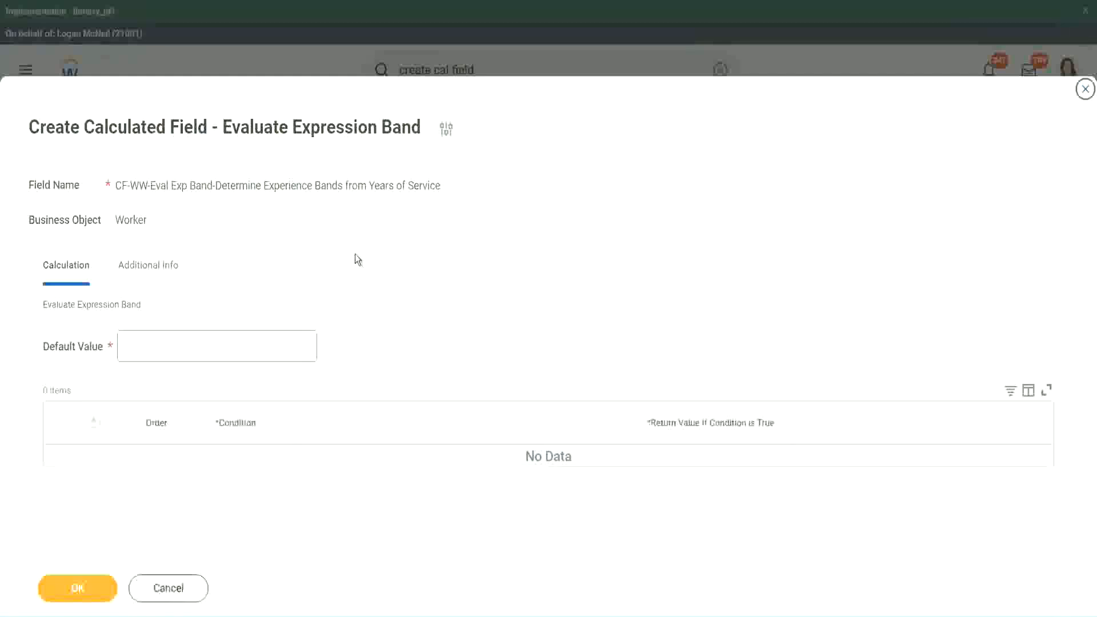
# - Set the default value to "-" and add a first condition row
pyautogui.click(159, 353)
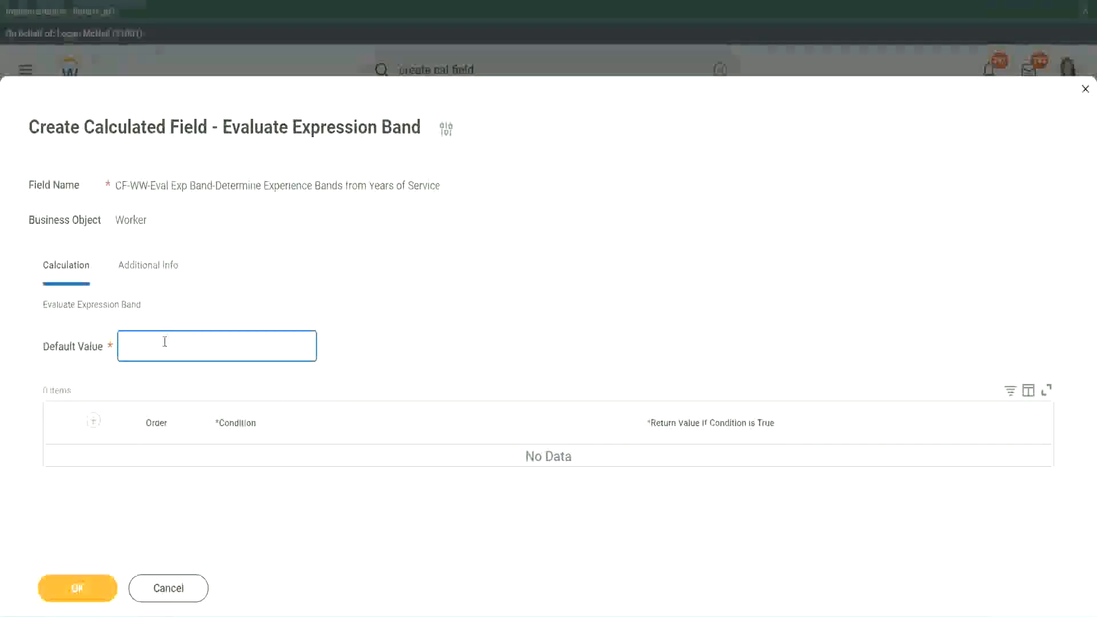
pyautogui.write('N')
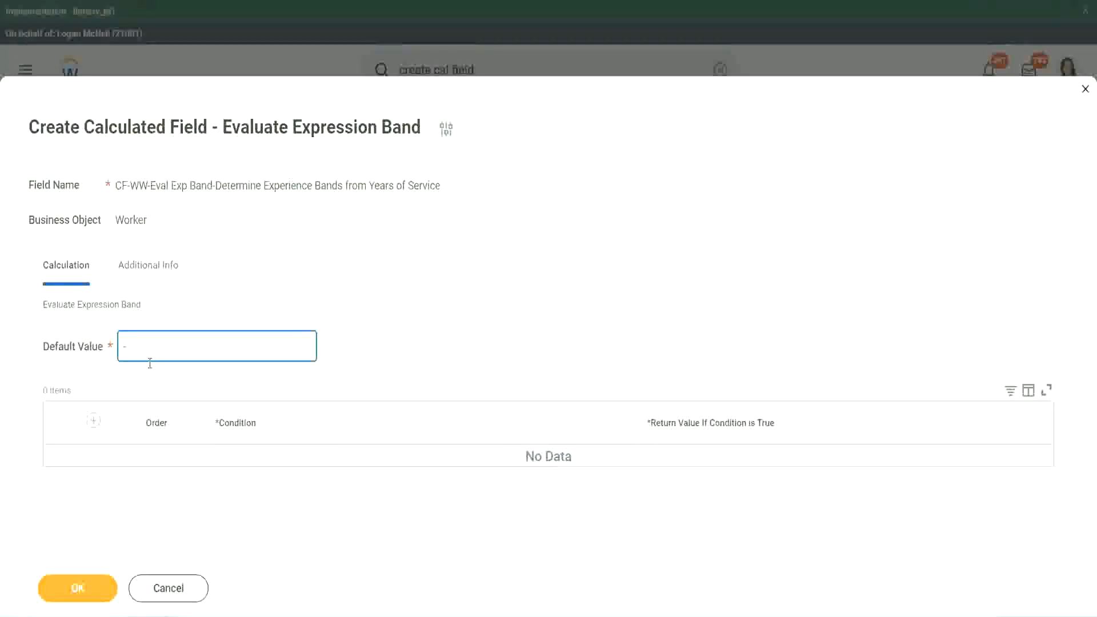
pyautogui.click(93, 421)
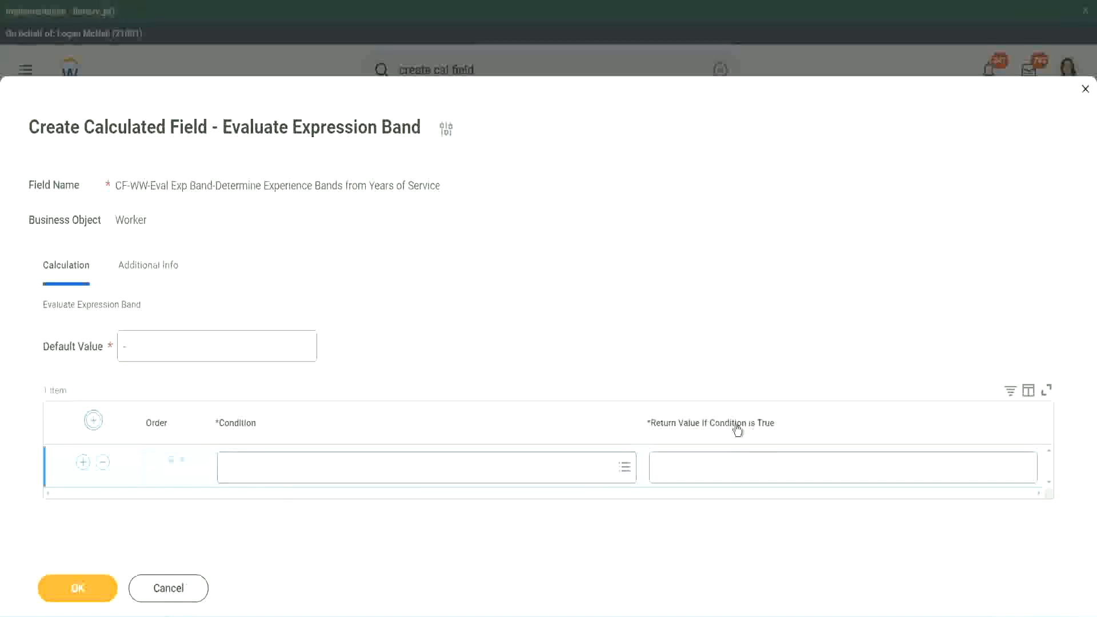
pyautogui.click(714, 468)
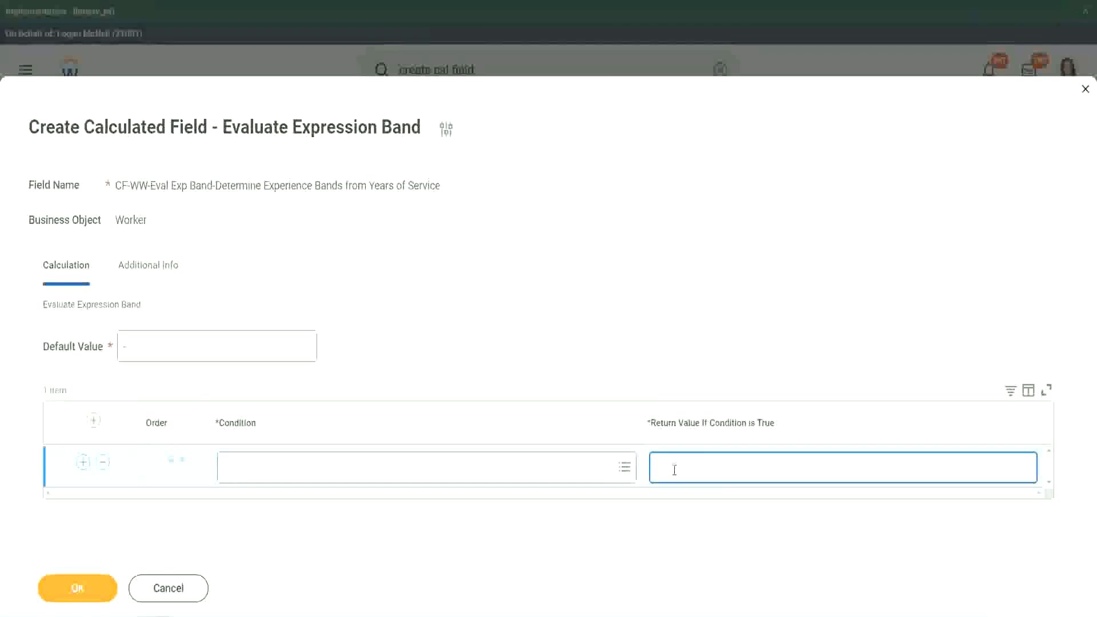
pyautogui.write('adkjdjadjaijdi')
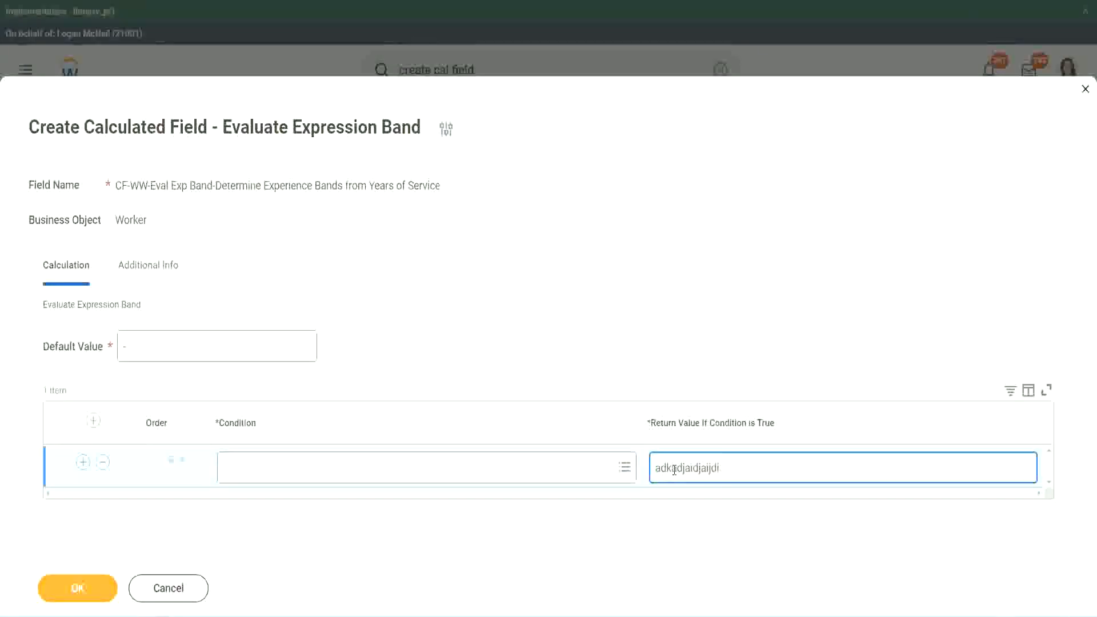
pyautogui.press('BackSpace')
pyautogui.press('BackSpace')
pyautogui.press('BackSpace')
pyautogui.press('BackSpace')
pyautogui.press('BackSpace')
pyautogui.press('BackSpace')
pyautogui.press('BackSpace')
pyautogui.press('BackSpace')
pyautogui.press('BackSpace')
pyautogui.press('BackSpace')
pyautogui.press('BackSpace')
pyautogui.press('BackSpace')
pyautogui.press('BackSpace')
pyautogui.press('BackSpace')
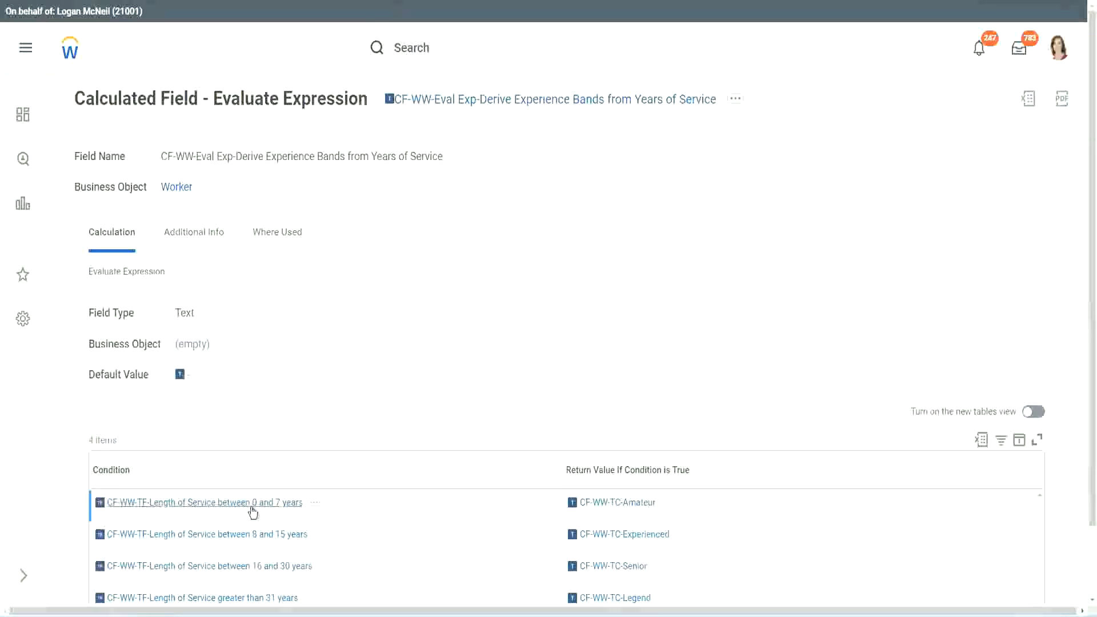
# - Copy CF-WW-TF-Length of Service between 0 and 7 years from the existing field into the first row's condition, with return value Amateur
pyautogui.rightClick(254, 511)
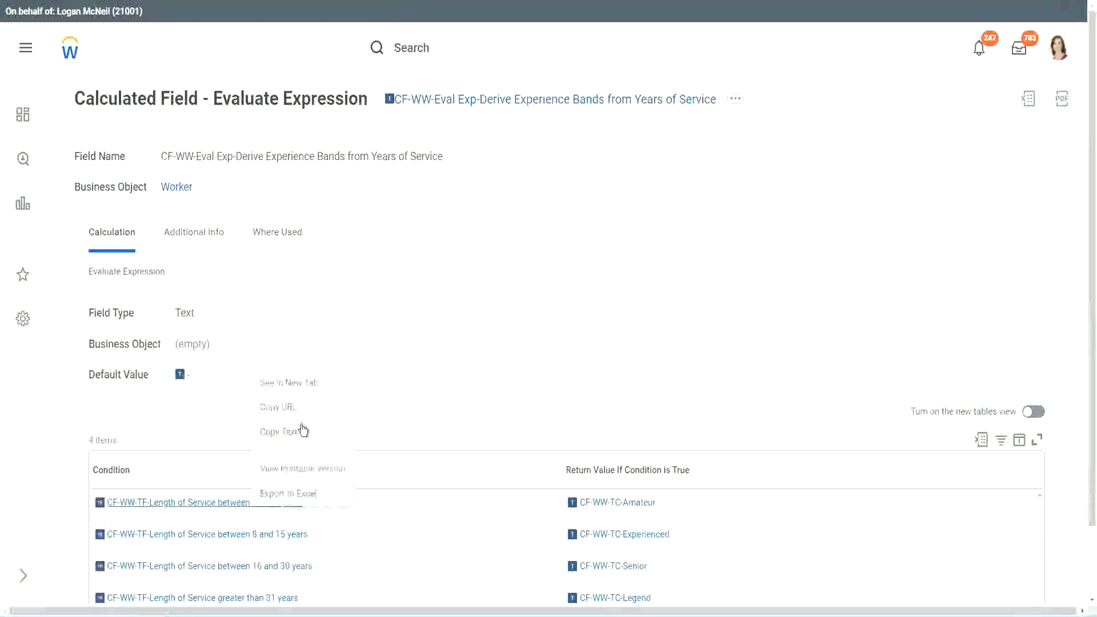
pyautogui.click(281, 432)
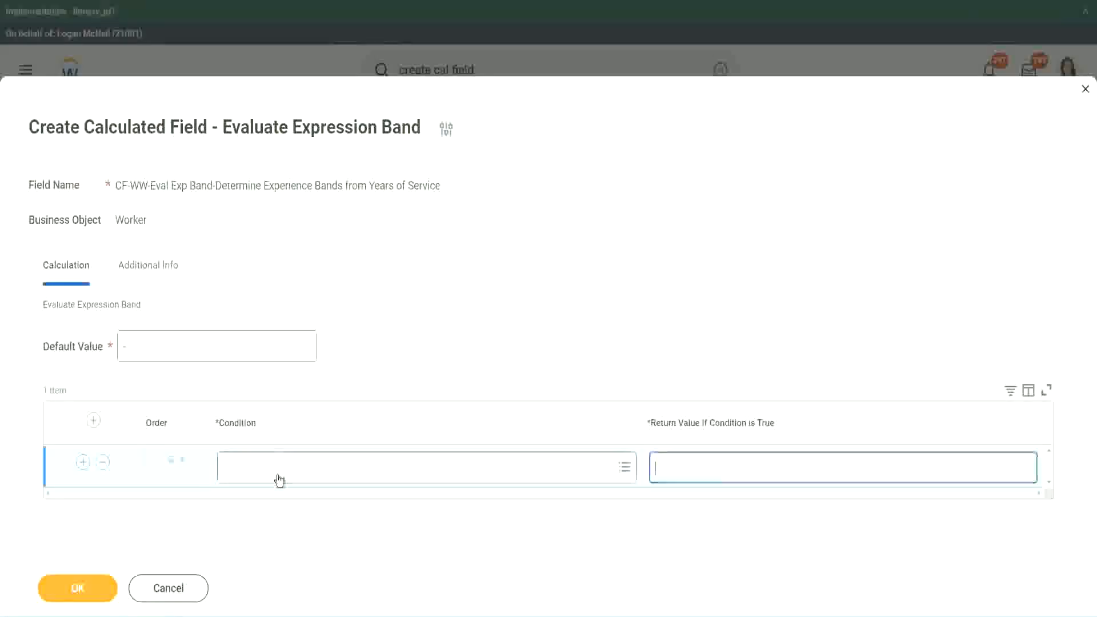
pyautogui.click(278, 475)
pyautogui.hotkey('ctrl', 'v')
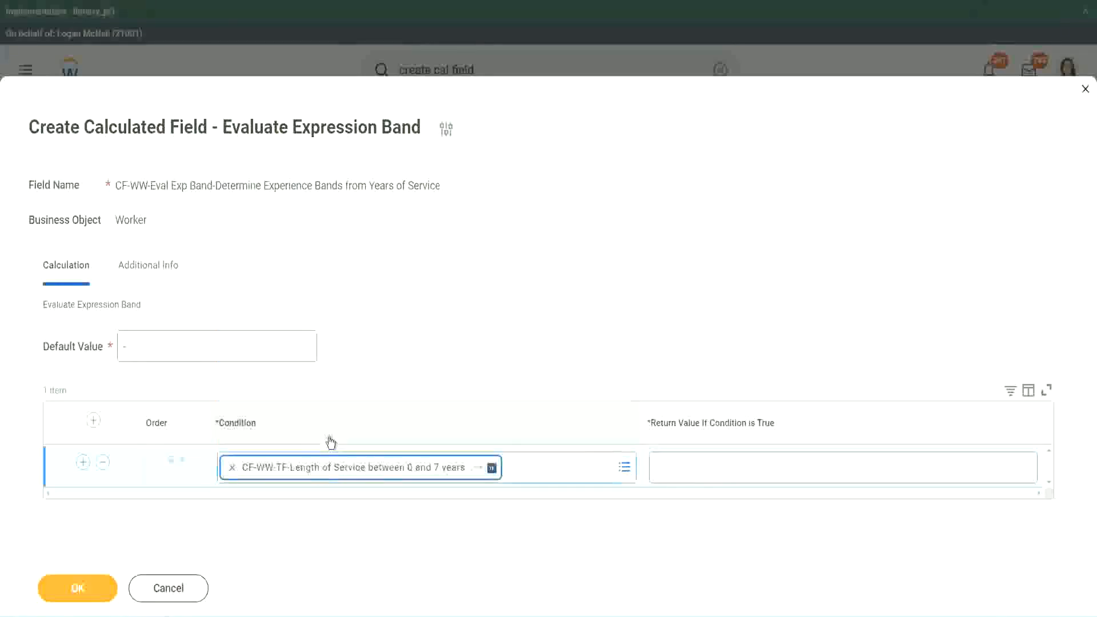
pyautogui.click(693, 458)
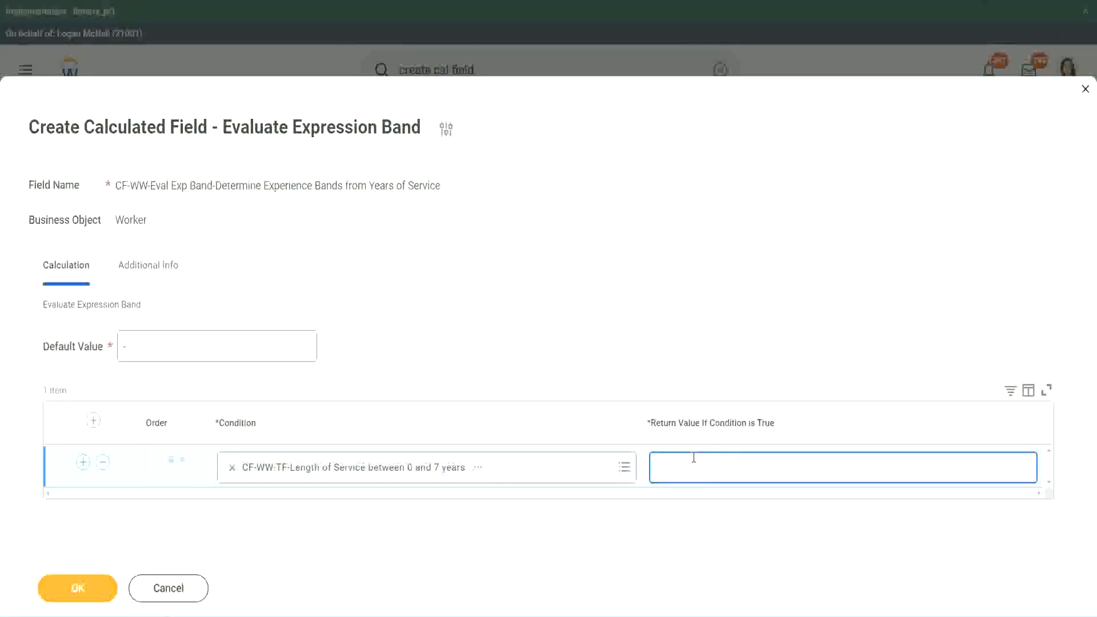
pyautogui.write('Amateur')
# - Add three more empty condition rows below the Amateur row
pyautogui.click(82, 462)
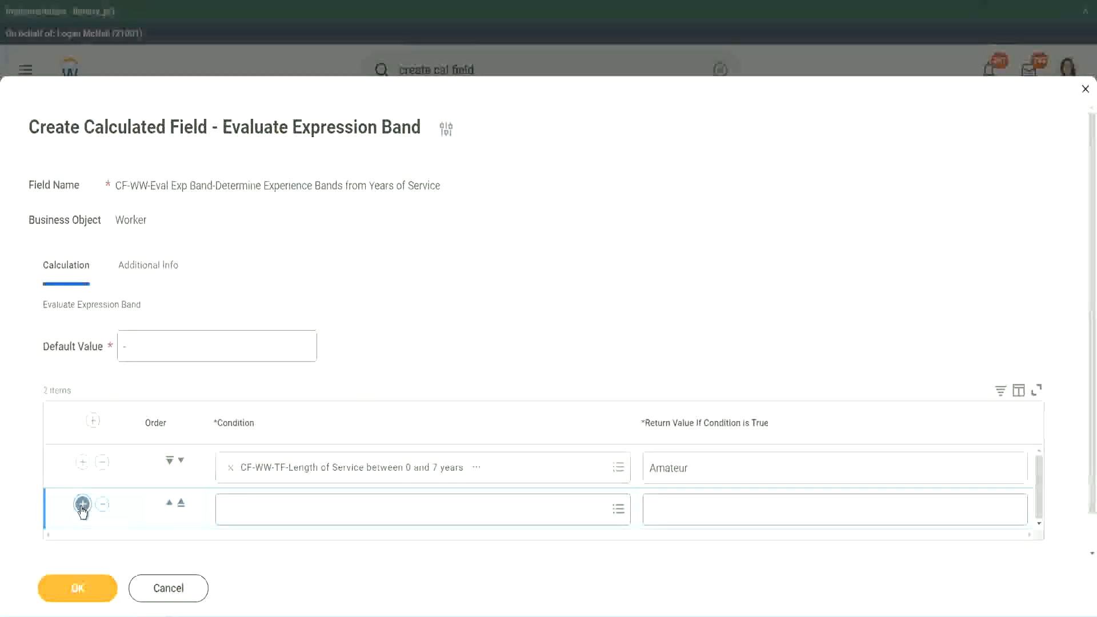
pyautogui.click(82, 504)
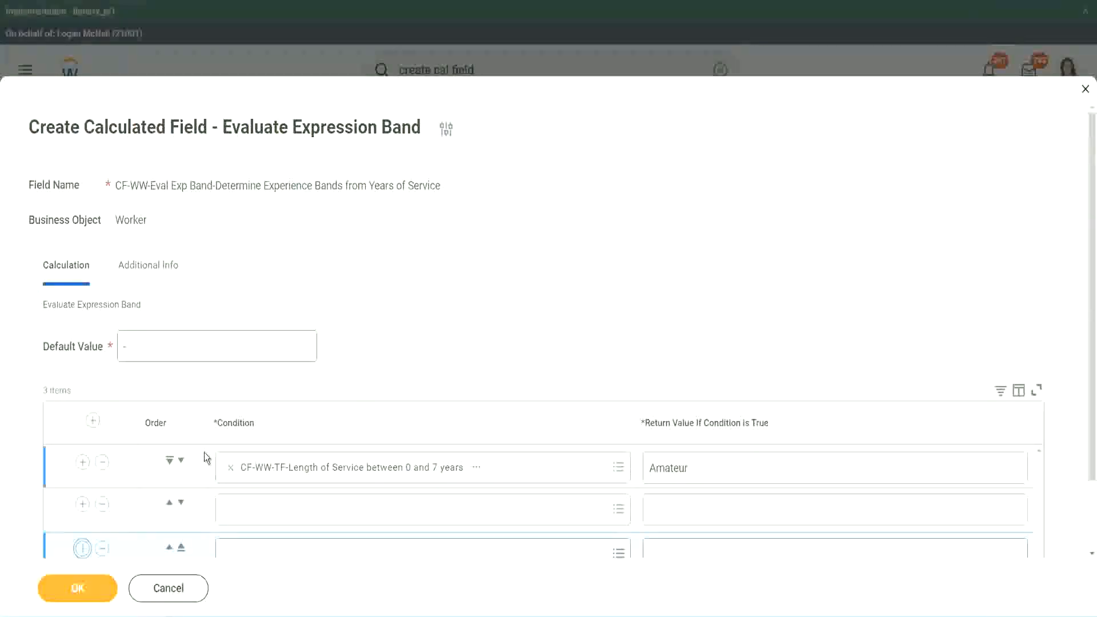
pyautogui.scroll(-2, 204, 452)
pyautogui.click(83, 465)
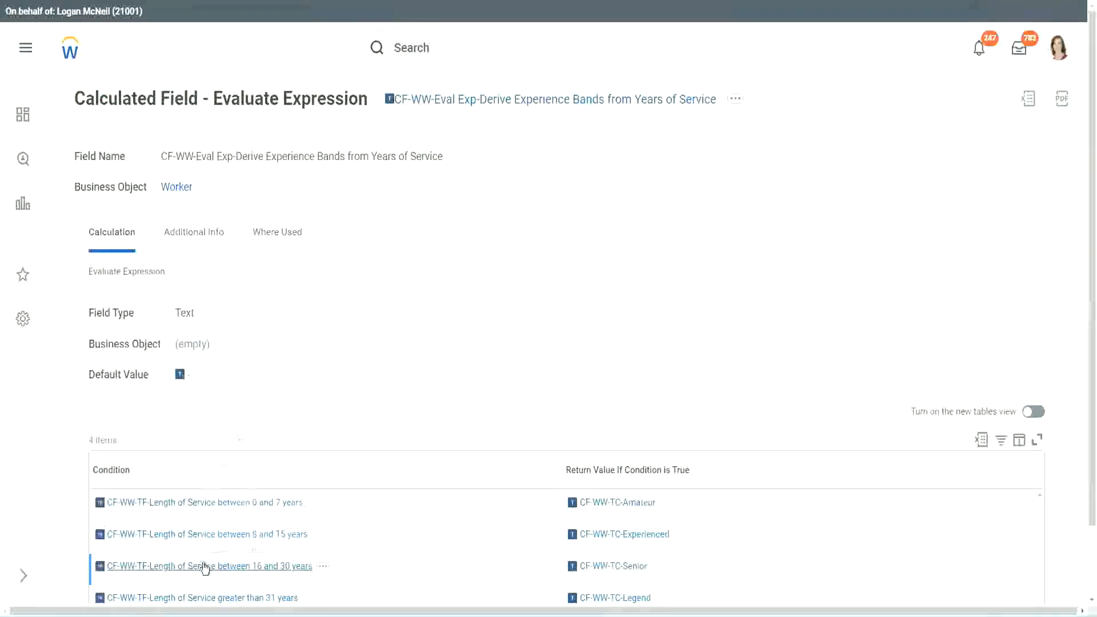
# - Copy the condition CF-WW-TF-Length of Service between 16 and 30 years into the second row and move that row down to third
pyautogui.rightClick(207, 566)
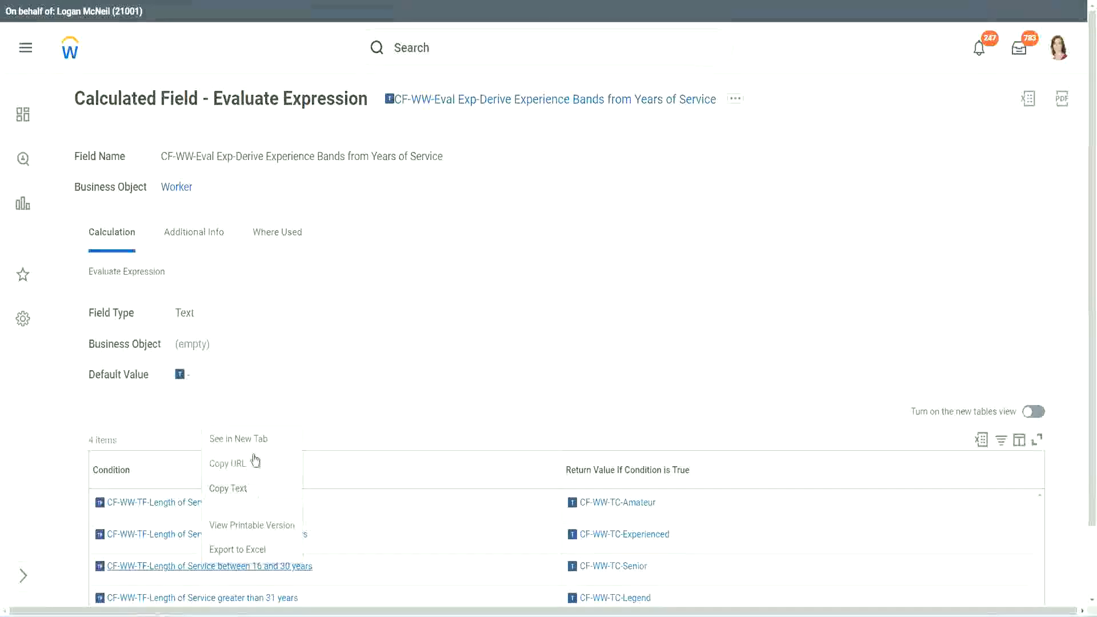
pyautogui.click(252, 461)
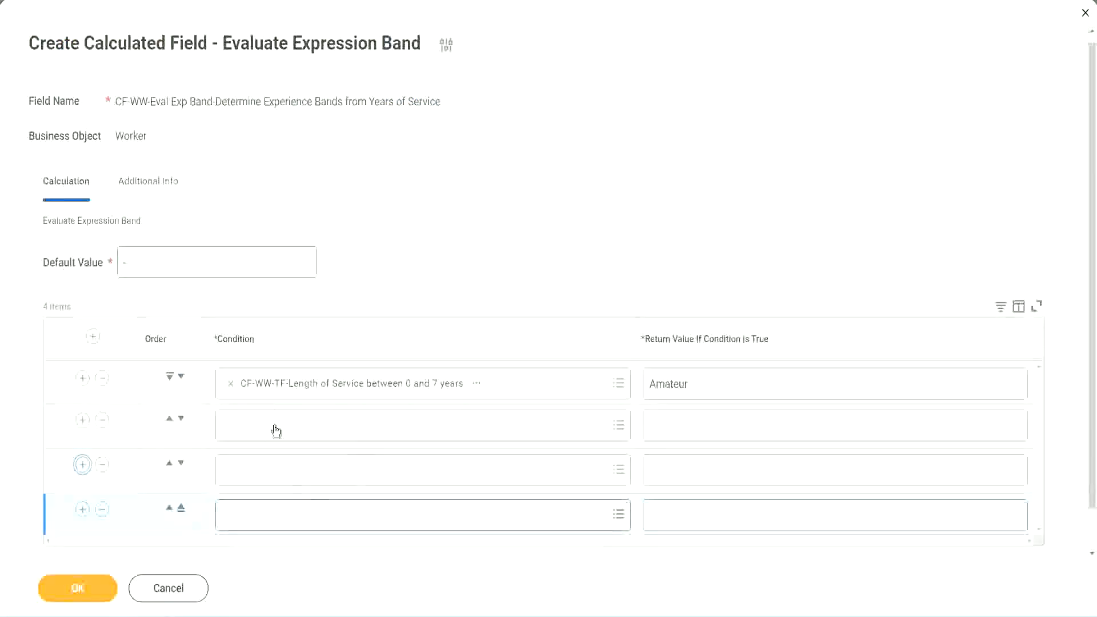
pyautogui.click(278, 424)
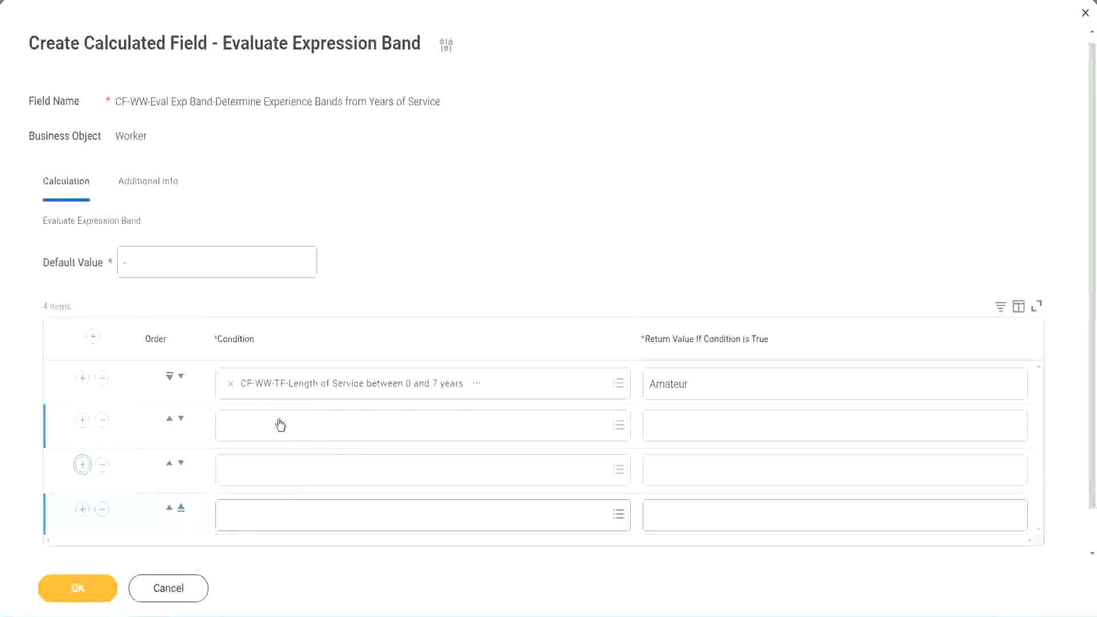
pyautogui.hotkey('ctrl', 'v')
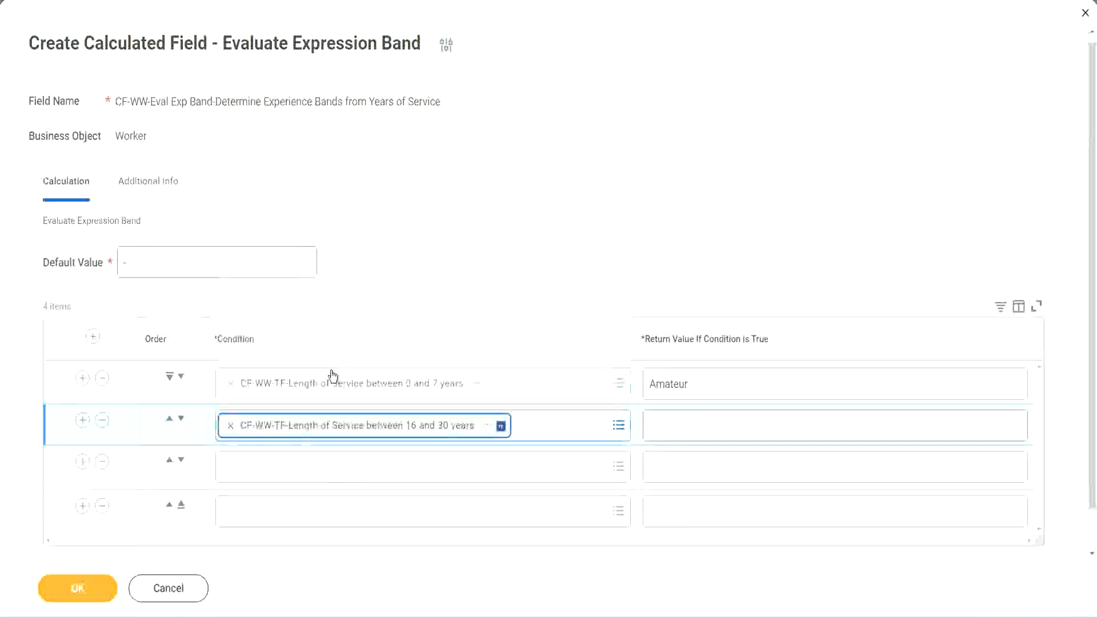
pyautogui.click(181, 420)
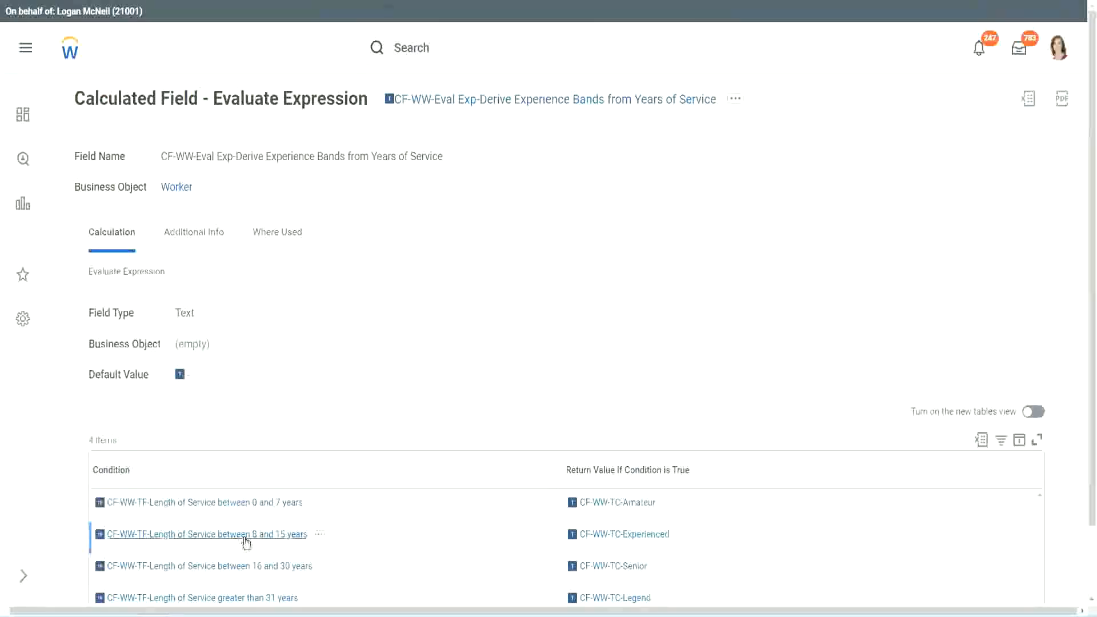
# - Copy the condition CF-WW-TF-Length of Service between 8 and 15 years from the existing field into the empty second row
pyautogui.rightClick(246, 541)
pyautogui.click(278, 462)
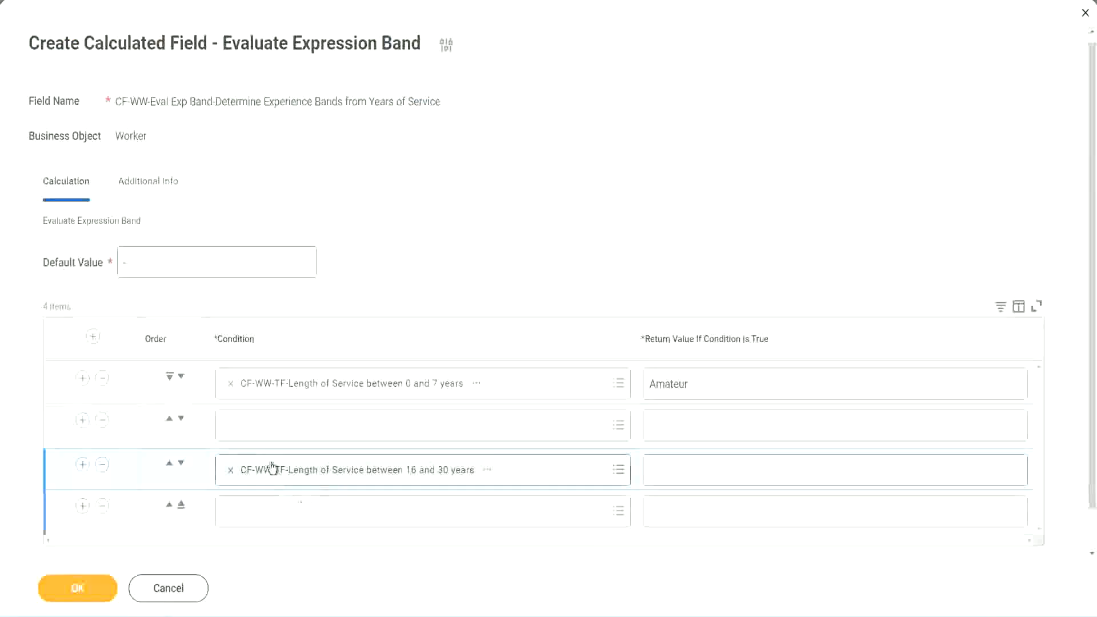
pyautogui.click(274, 437)
pyautogui.hotkey('ctrl', 'v')
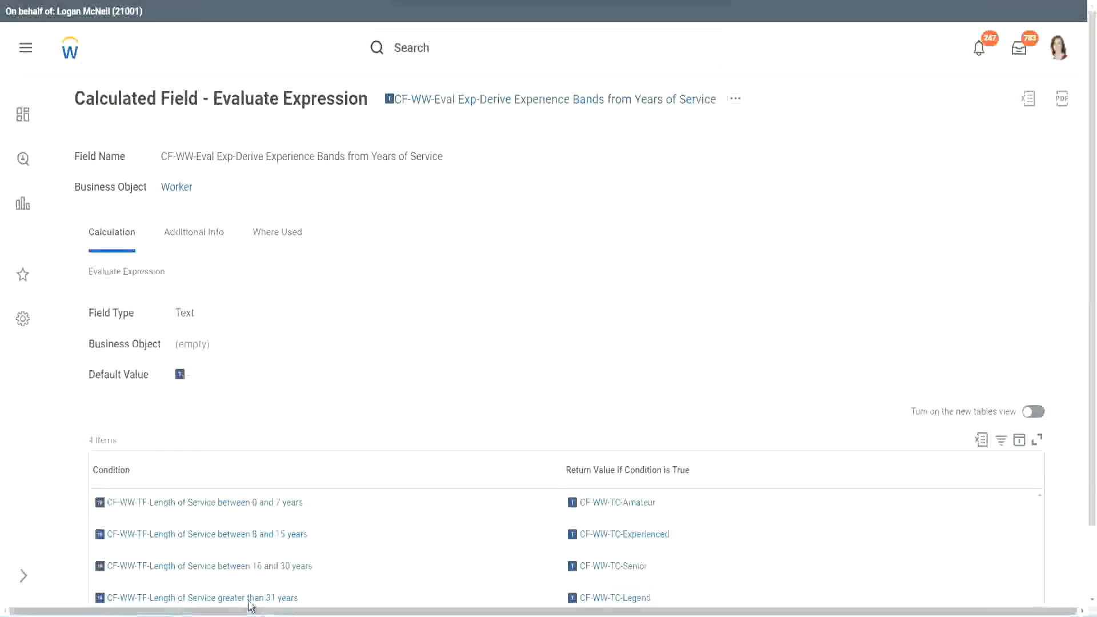
# - Copy the condition CF-WW-TF-Length of Service greater than 31 years from the existing field into the fourth row
pyautogui.rightClick(313, 567)
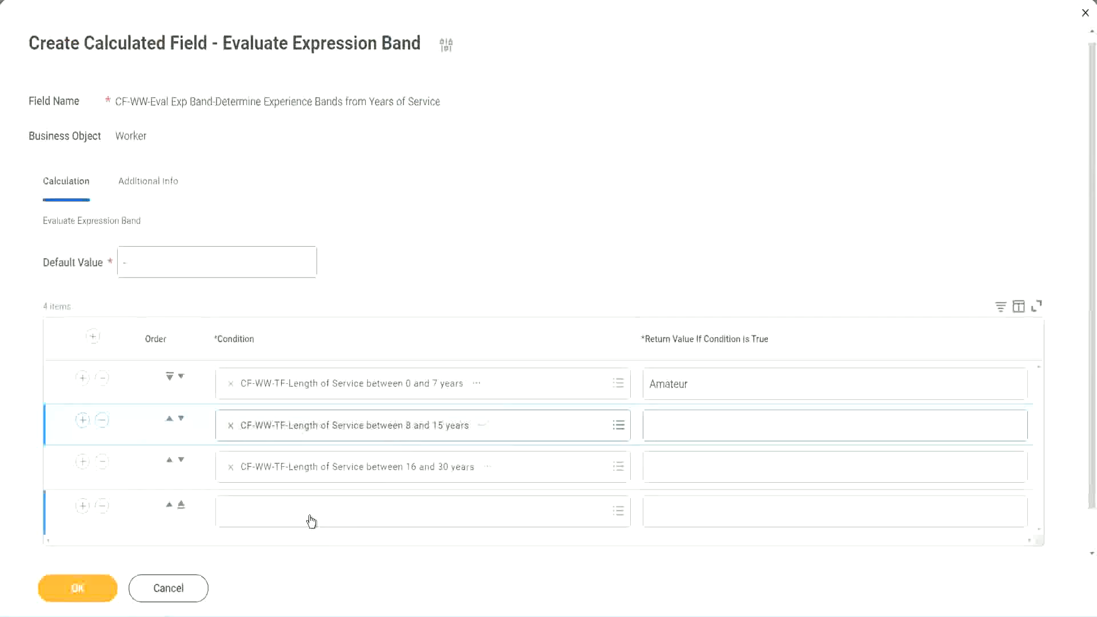
pyautogui.click(312, 521)
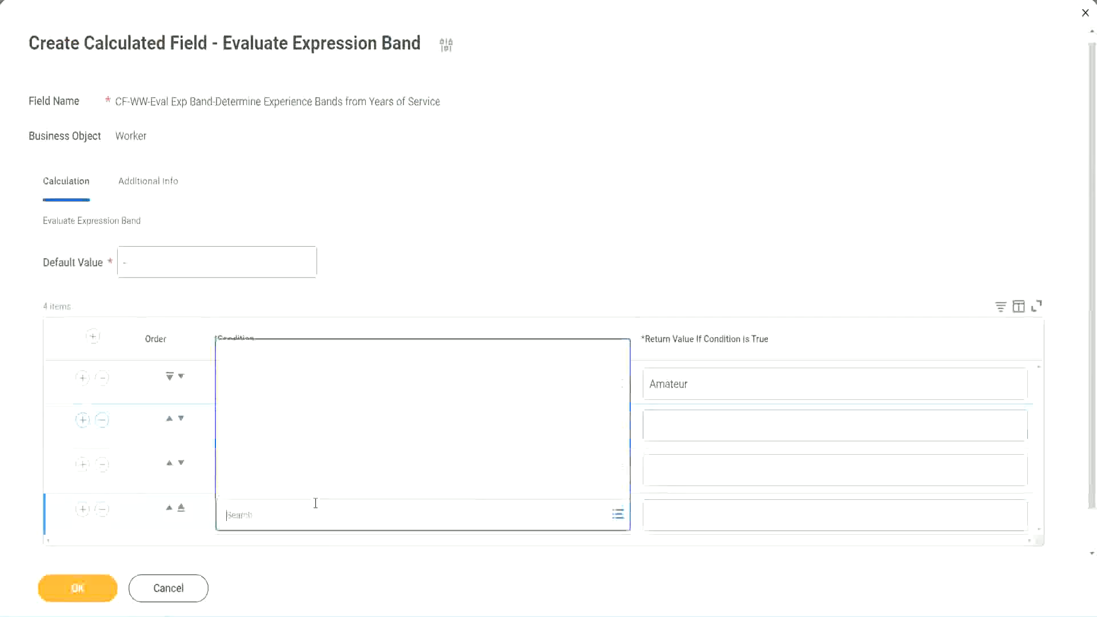
pyautogui.hotkey('ctrl', 'v')
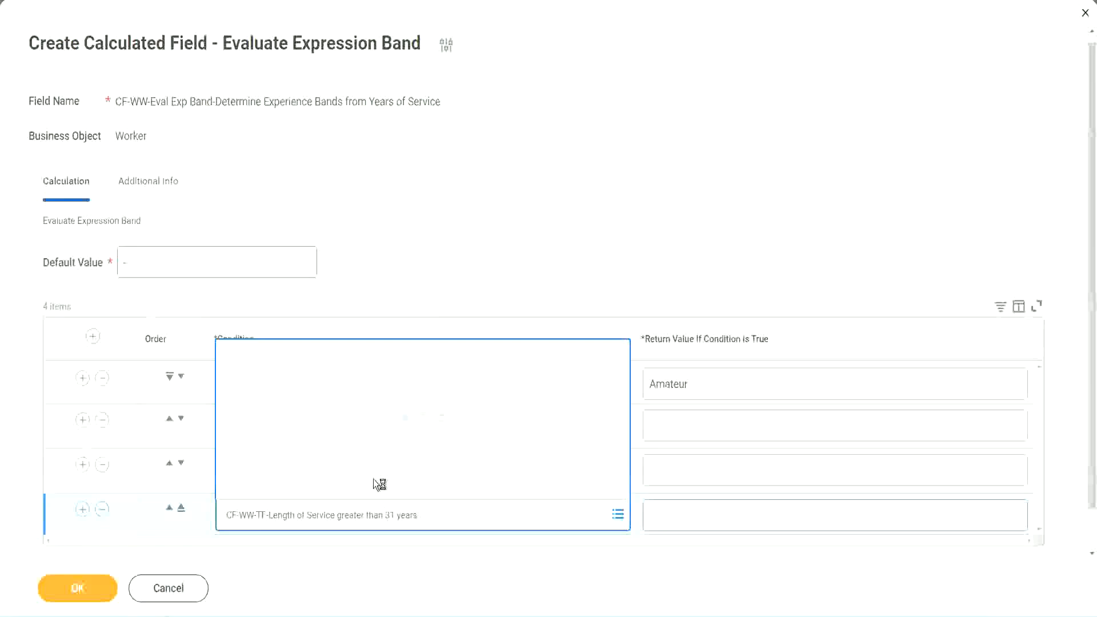
# - Enter the return values Legend, Senior and Experienced for the fourth, third and second conditions, and save the calculated field
pyautogui.click(721, 514)
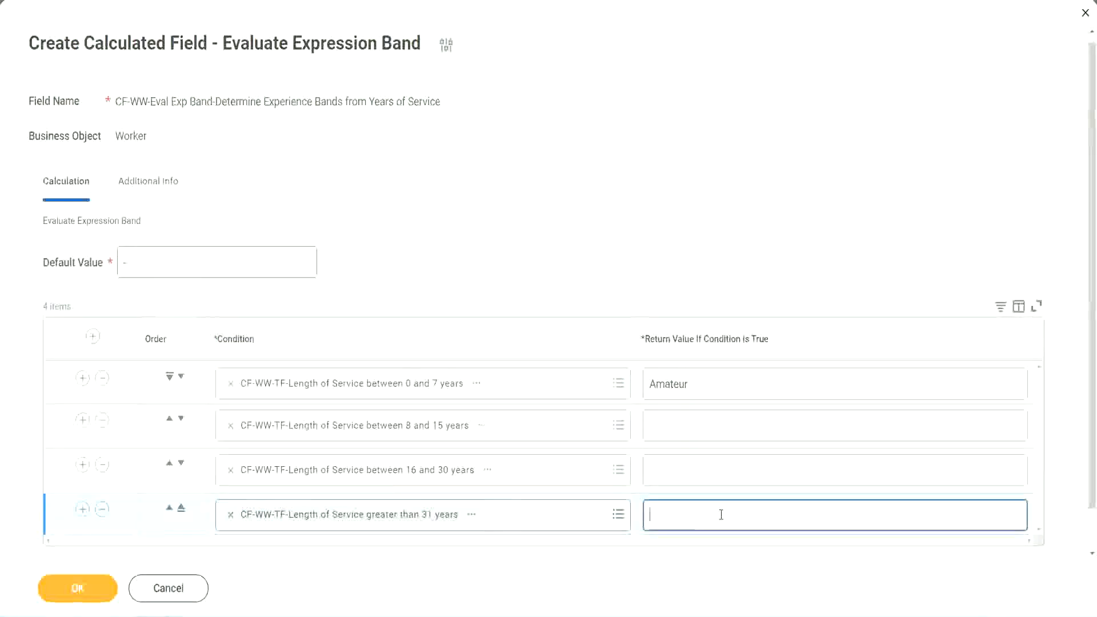
pyautogui.write('Le')
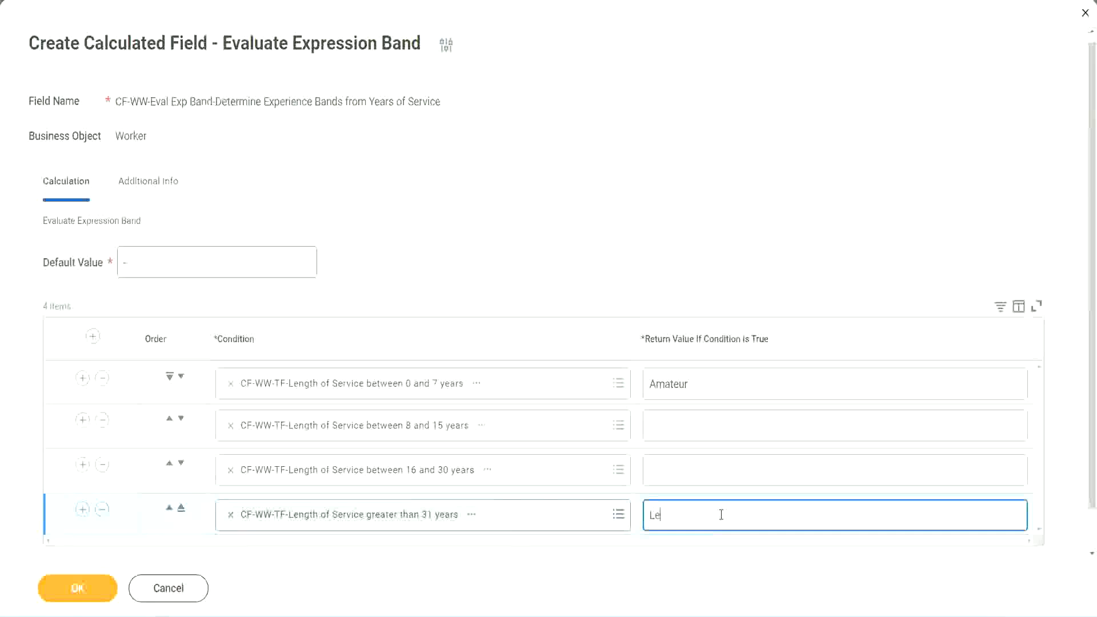
pyautogui.write('gend')
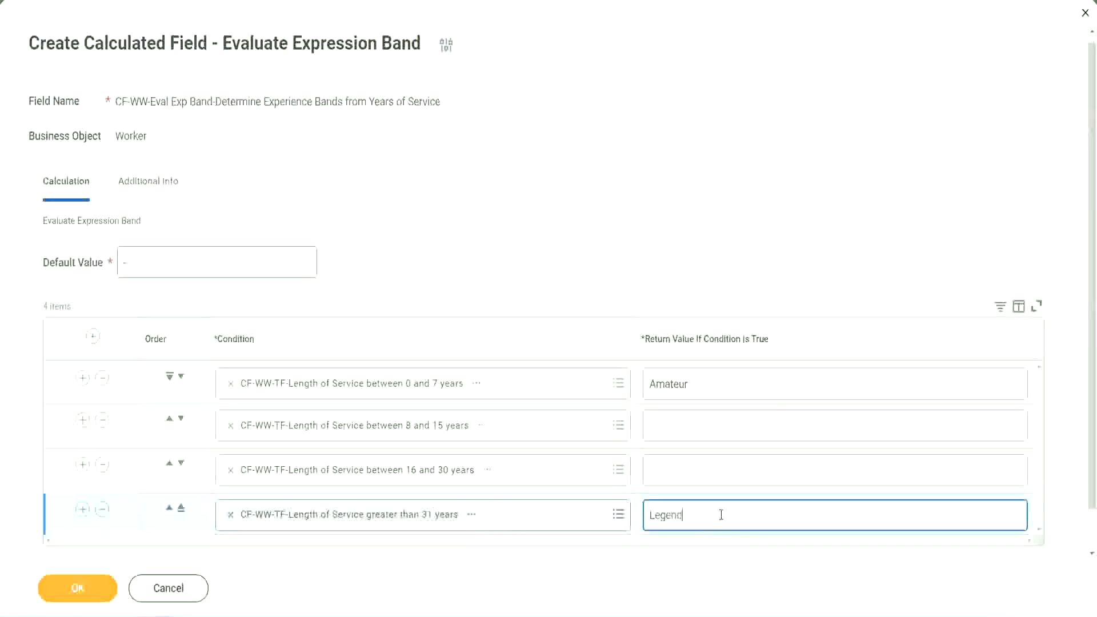
pyautogui.click(675, 469)
pyautogui.write('Senior')
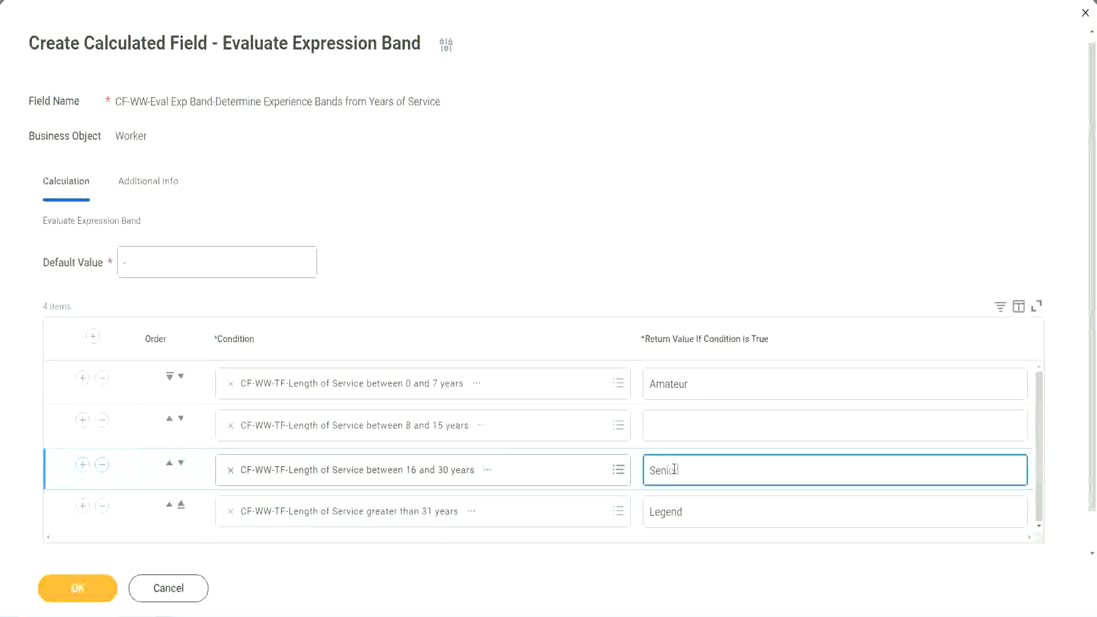
pyautogui.click(692, 426)
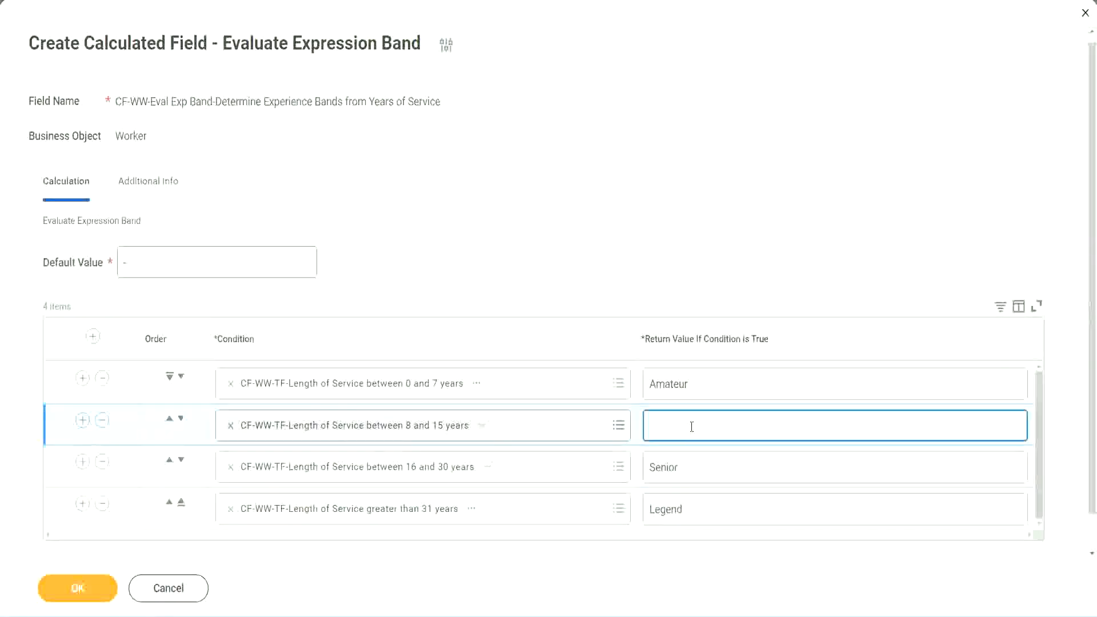
pyautogui.write('Experienced')
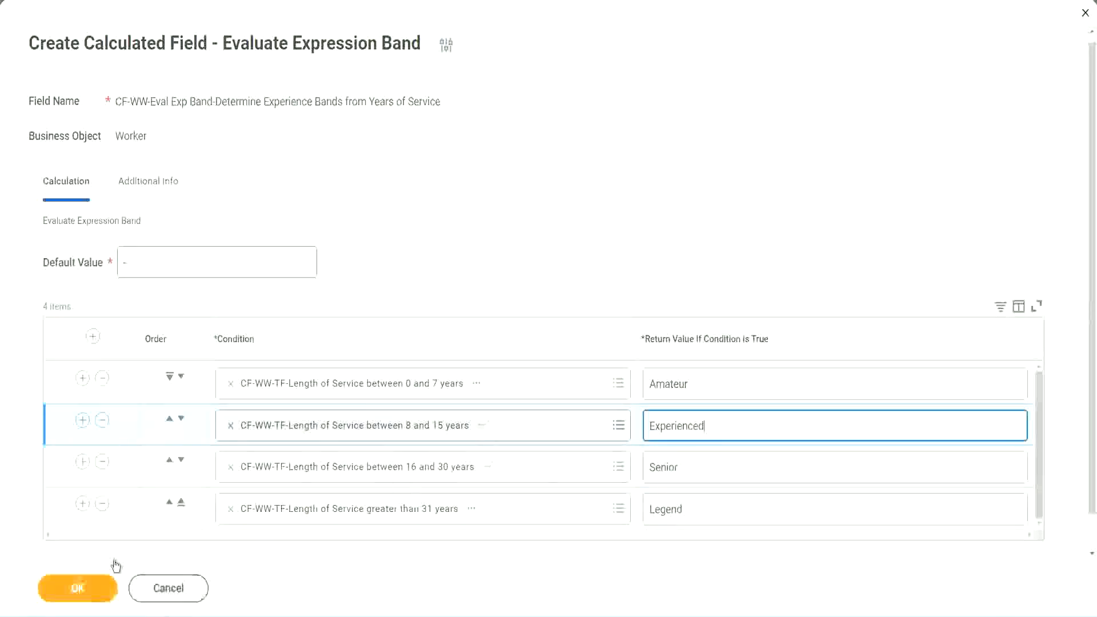
pyautogui.click(102, 581)
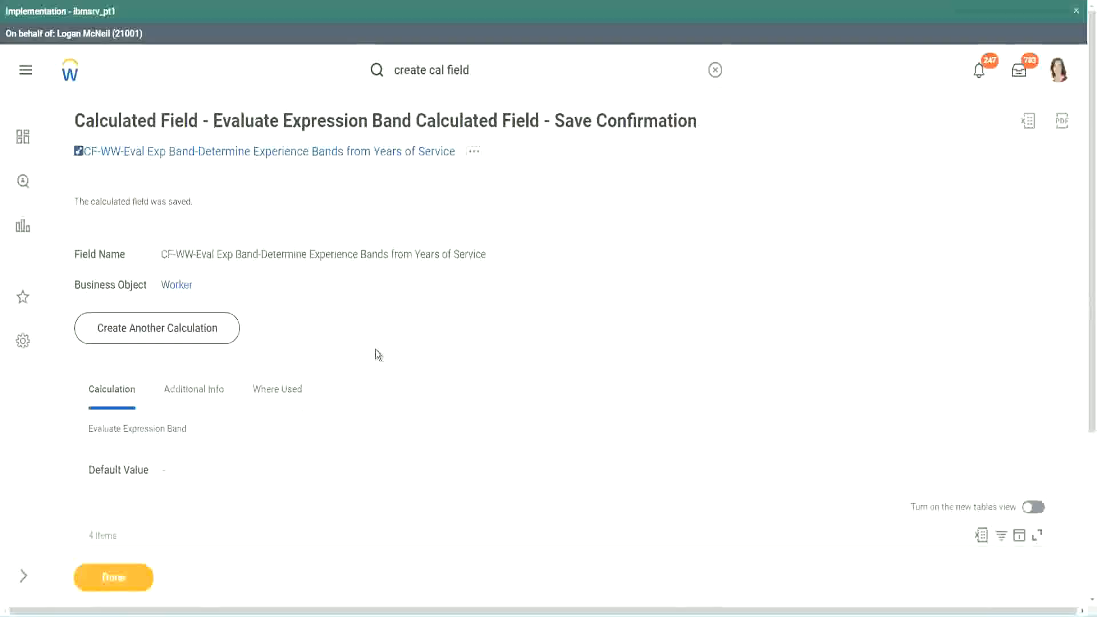
# - Review the return value of each condition in the saved field and copy the new field's name
pyautogui.scroll(-3, 375, 350)
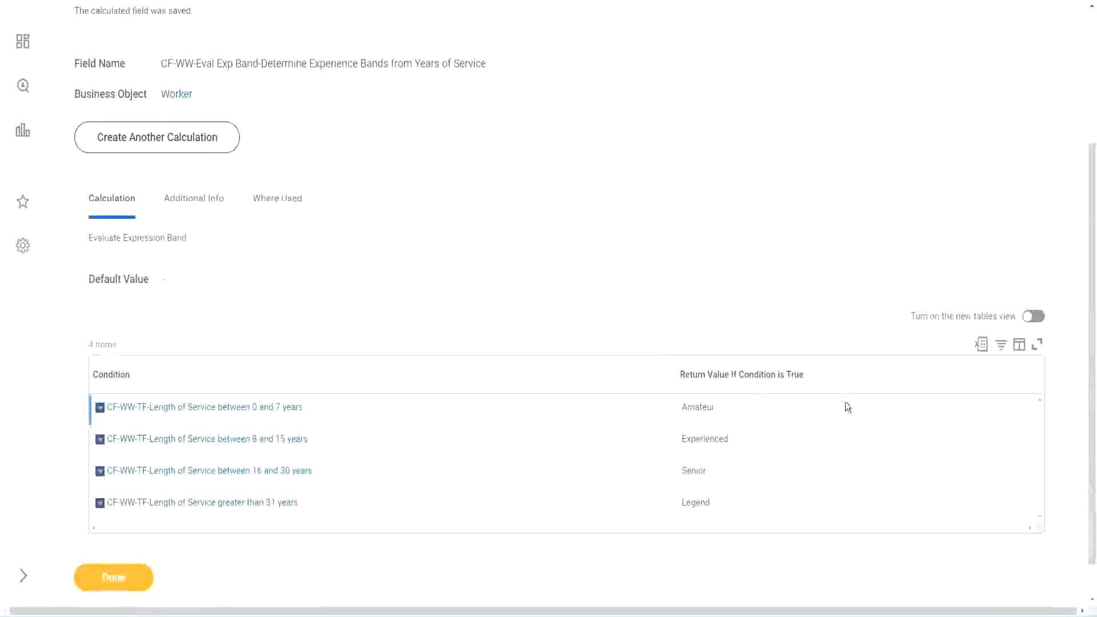
pyautogui.doubleClick(702, 406)
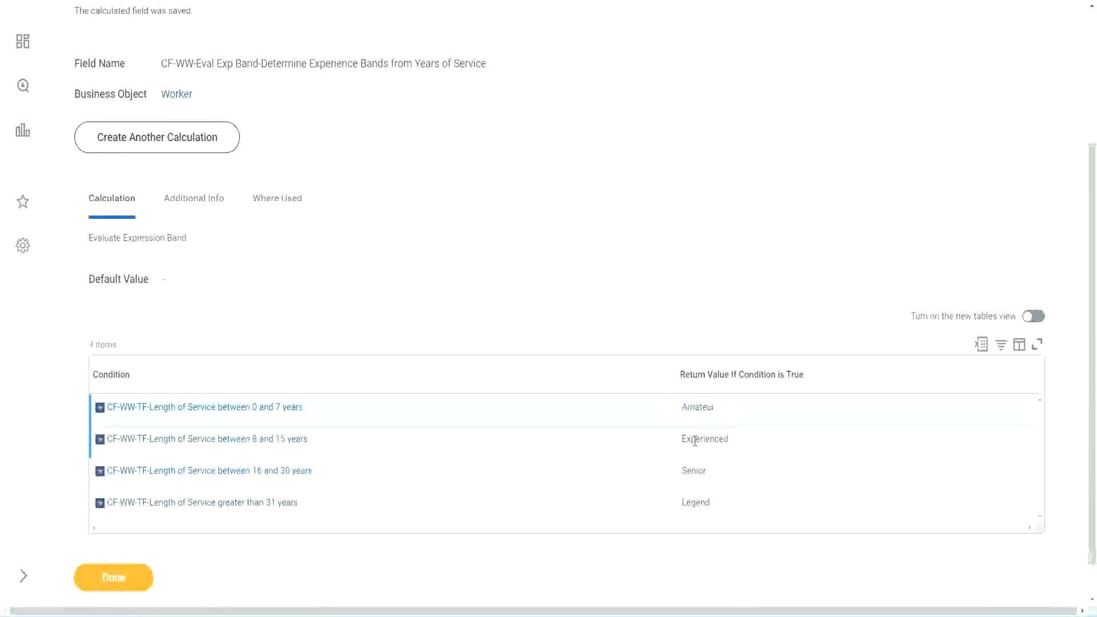
pyautogui.doubleClick(694, 439)
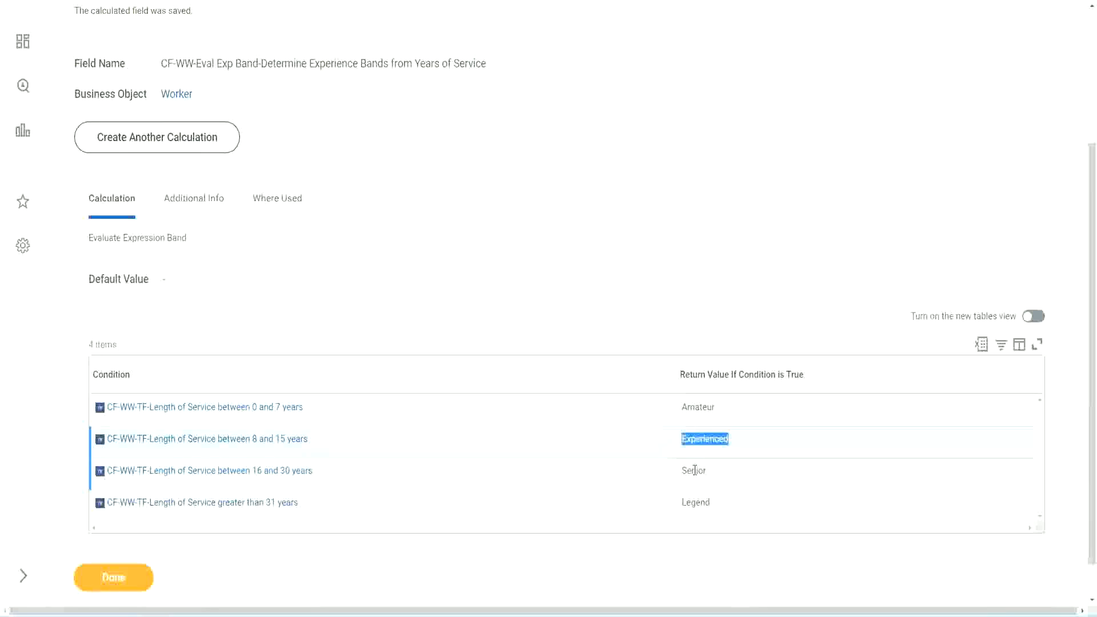
pyautogui.doubleClick(694, 470)
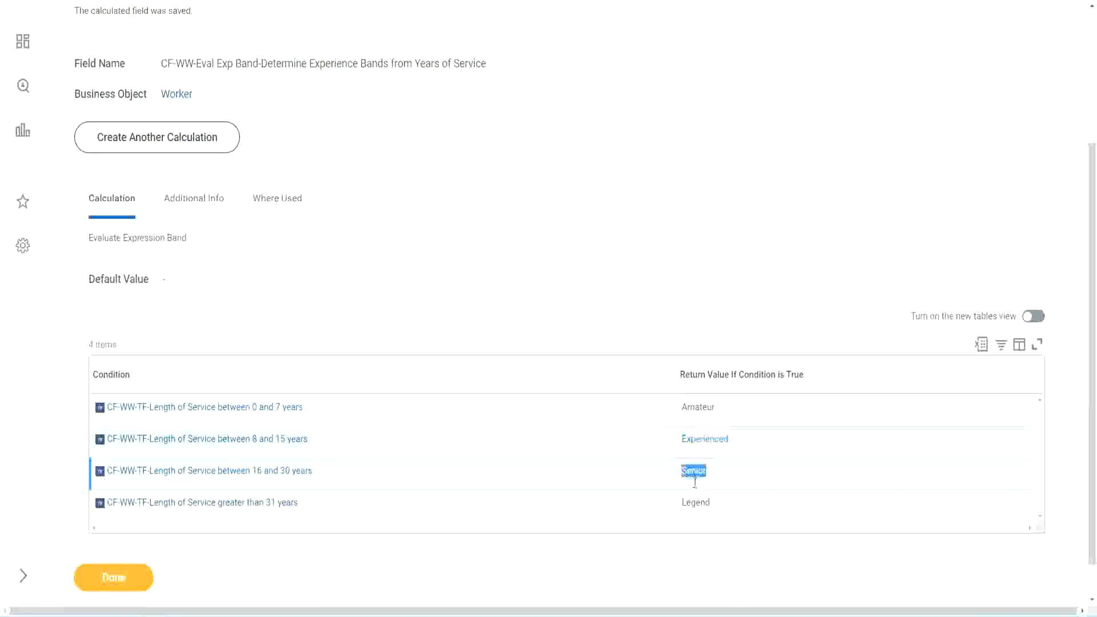
pyautogui.click(697, 494)
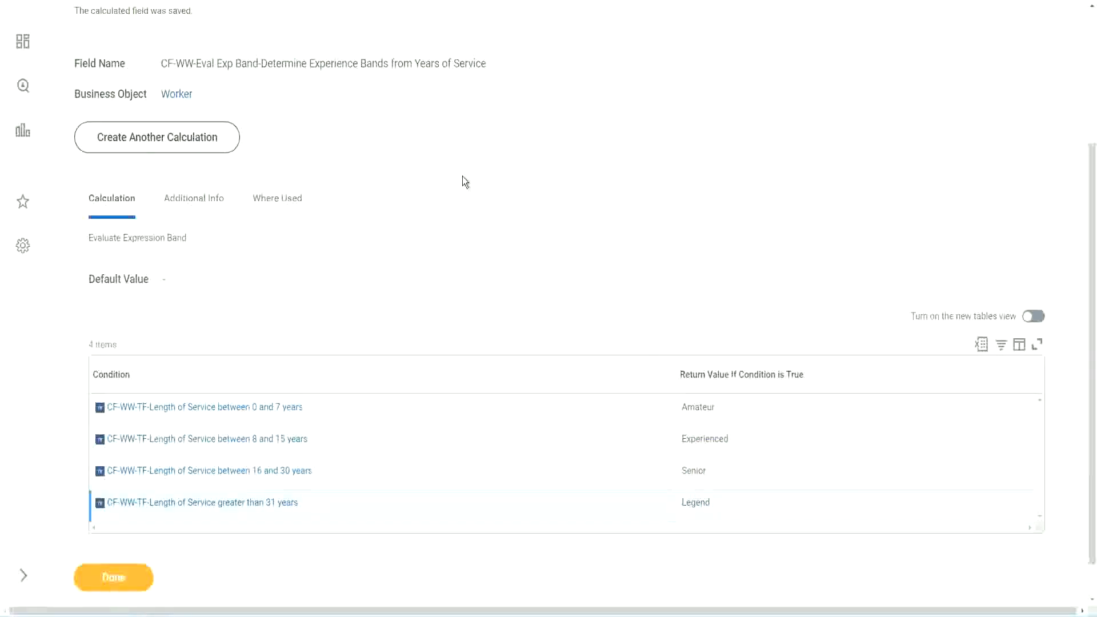
pyautogui.scroll(3, 463, 178)
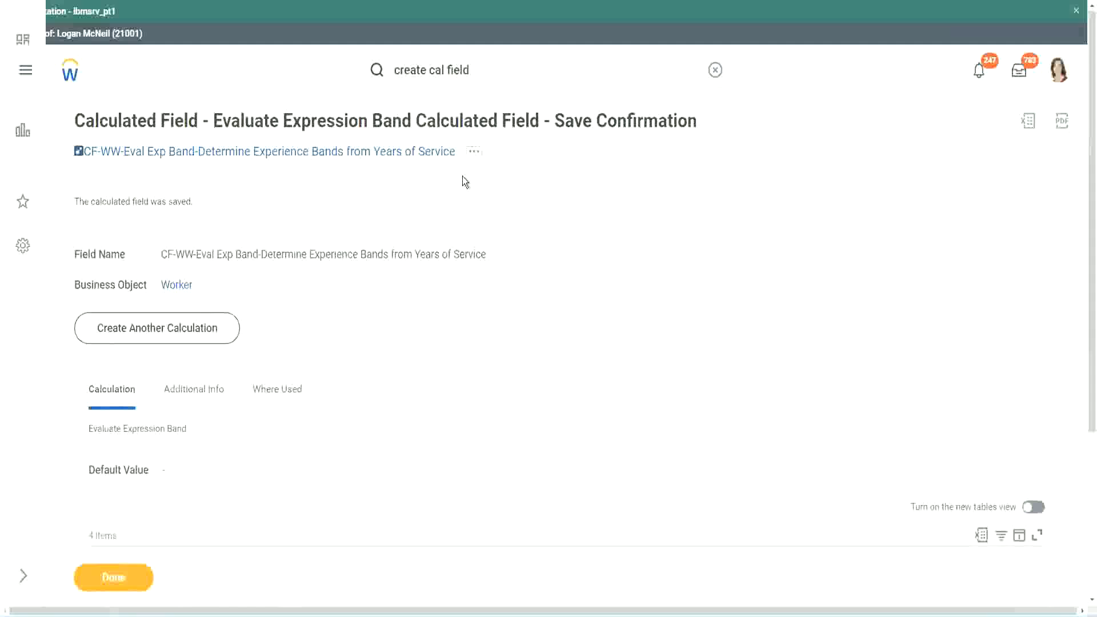
pyautogui.rightClick(360, 156)
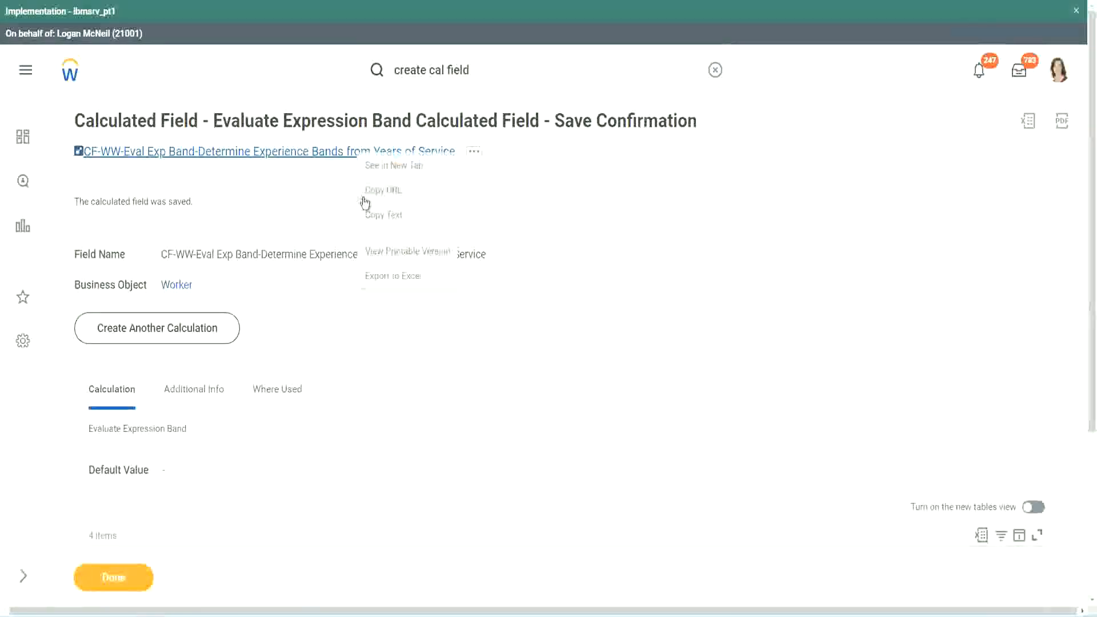
pyautogui.click(380, 216)
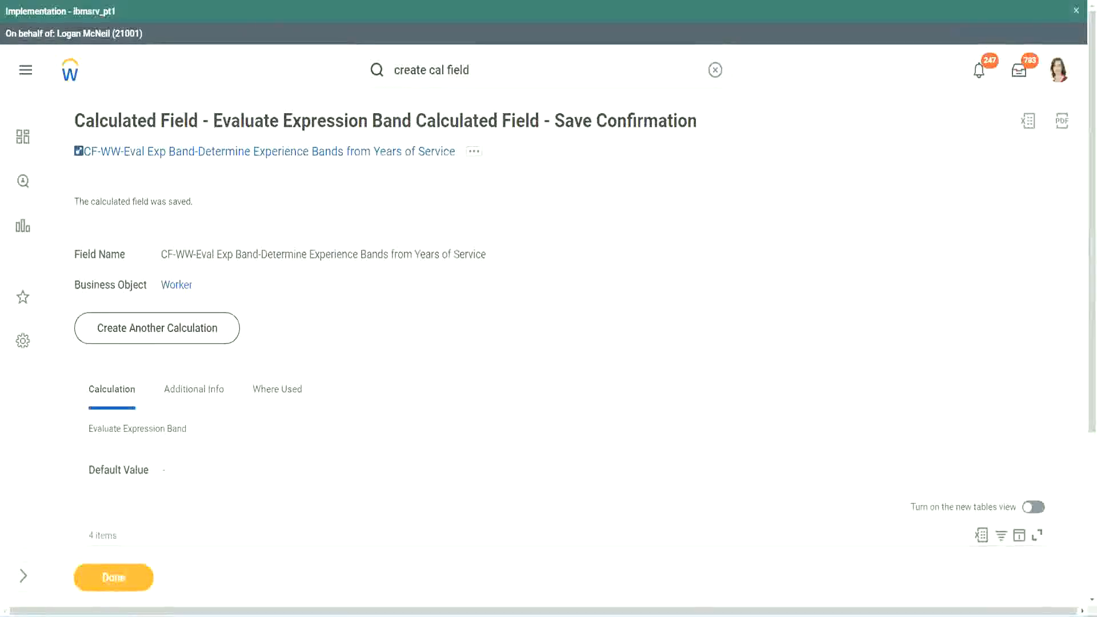
# - Check the saved field's conditions and return values against the experience ranges noted in Notepad++
pyautogui.scroll(-2, 362, 442)
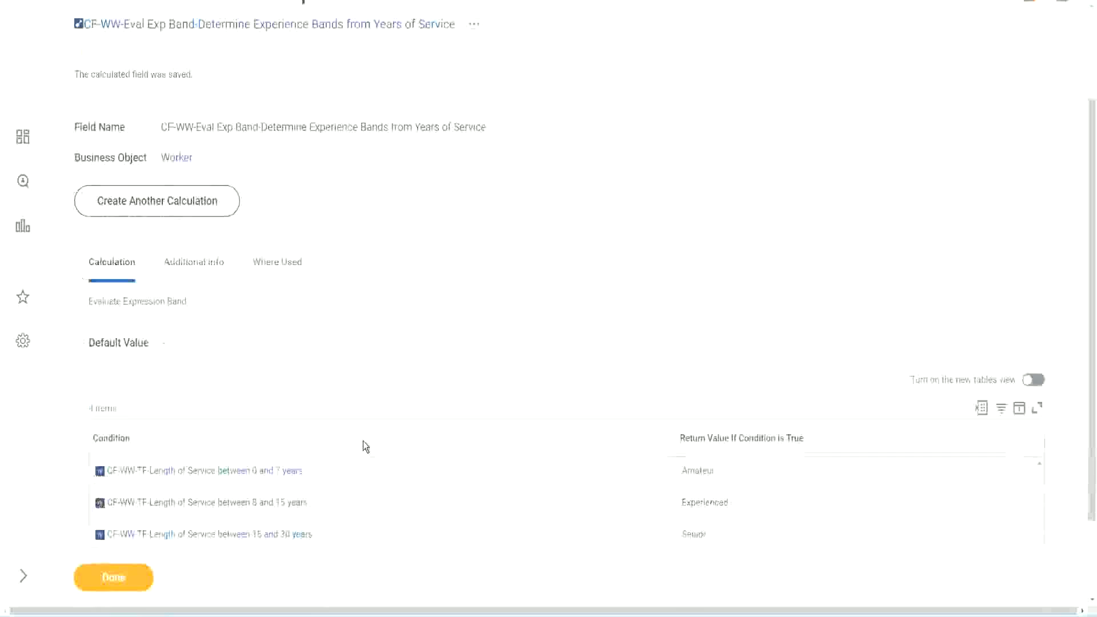
pyautogui.scroll(-1, 366, 446)
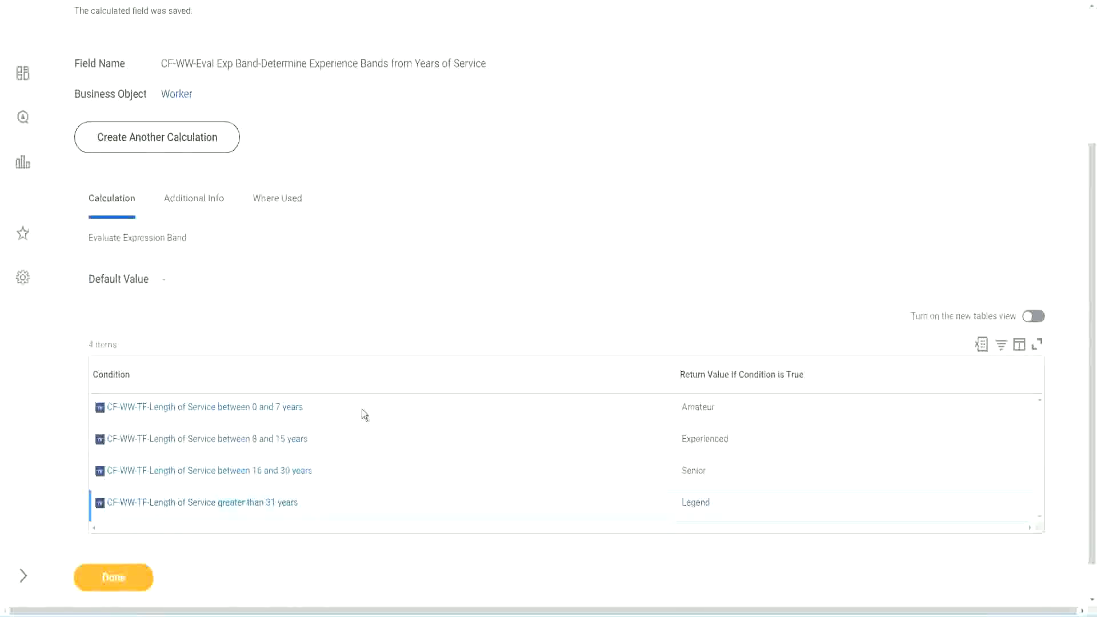
pyautogui.scroll(-1, 366, 406)
pyautogui.scroll(2, 383, 255)
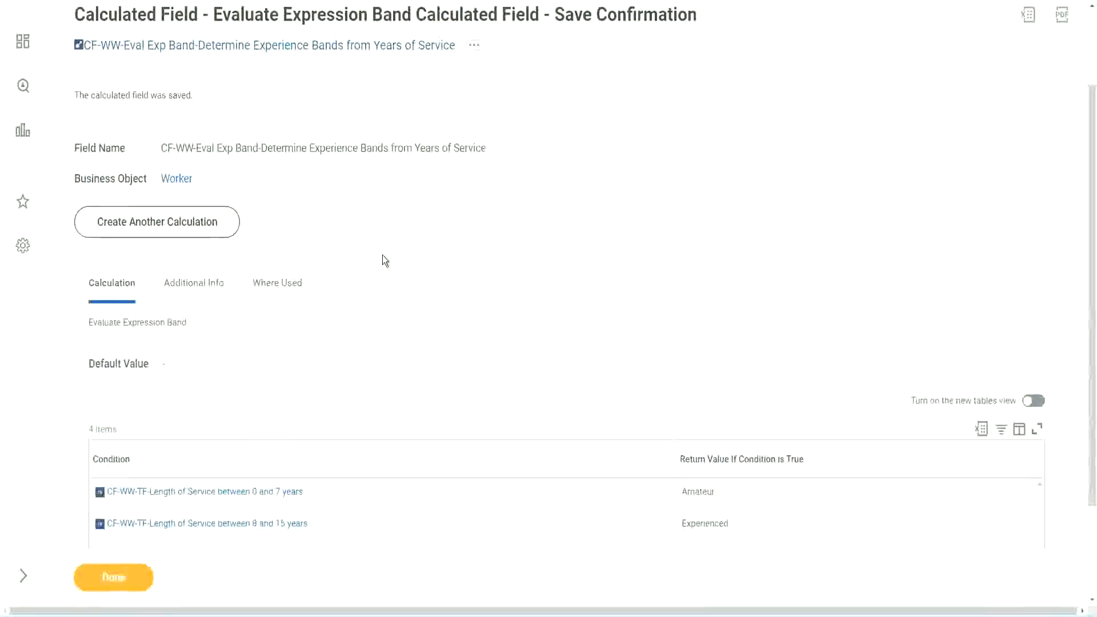
pyautogui.scroll(-2, 382, 255)
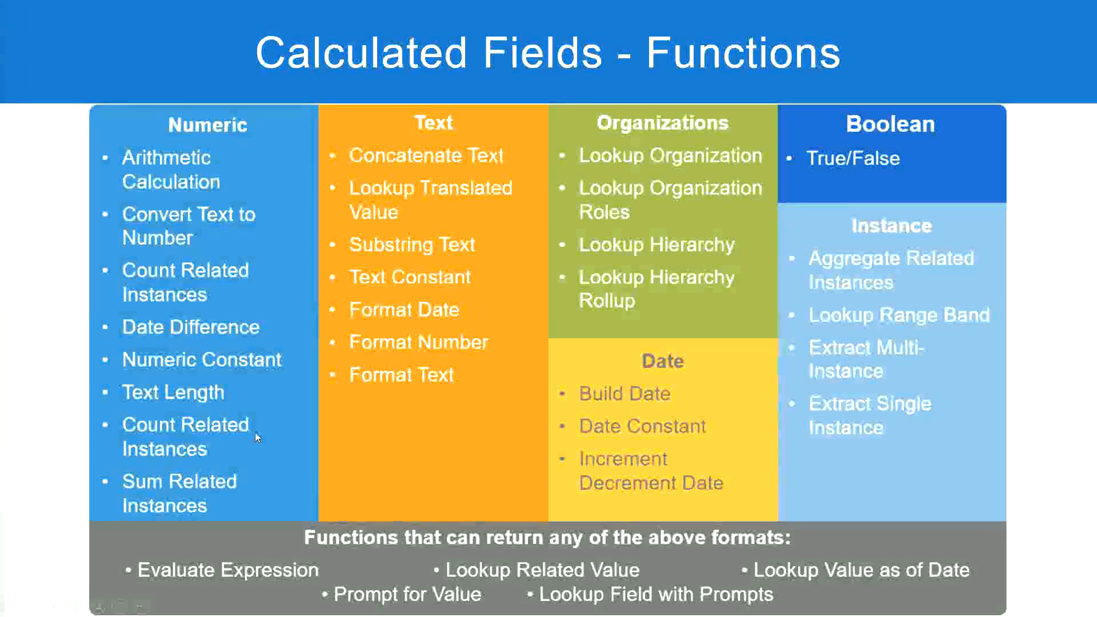
pyautogui.hotkey('alt', 'Tab')
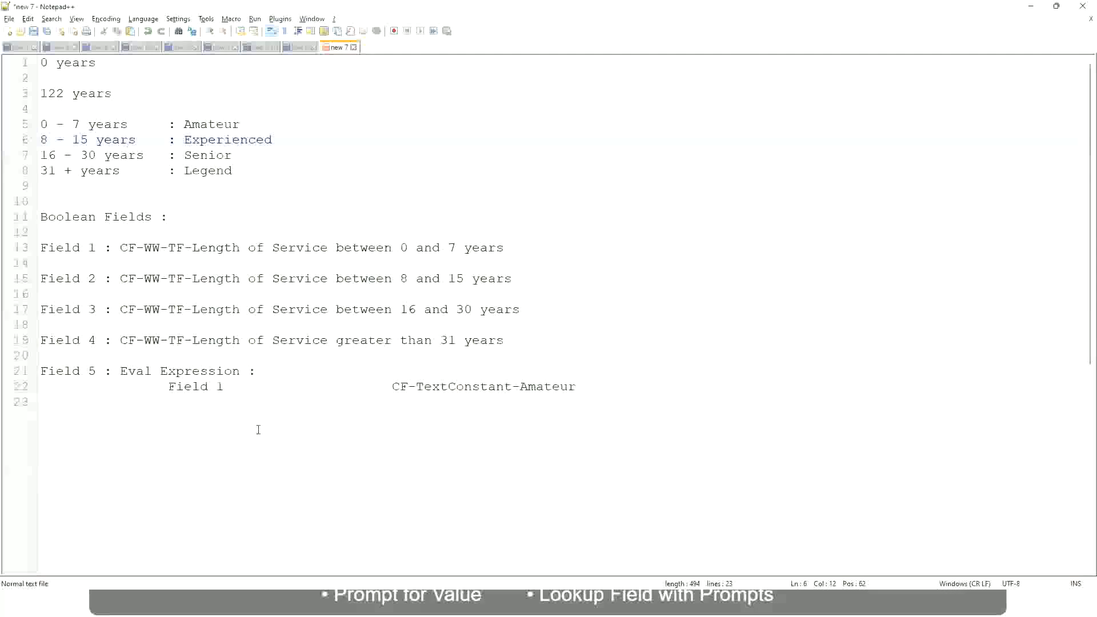
pyautogui.hotkey('alt', 'Tab')
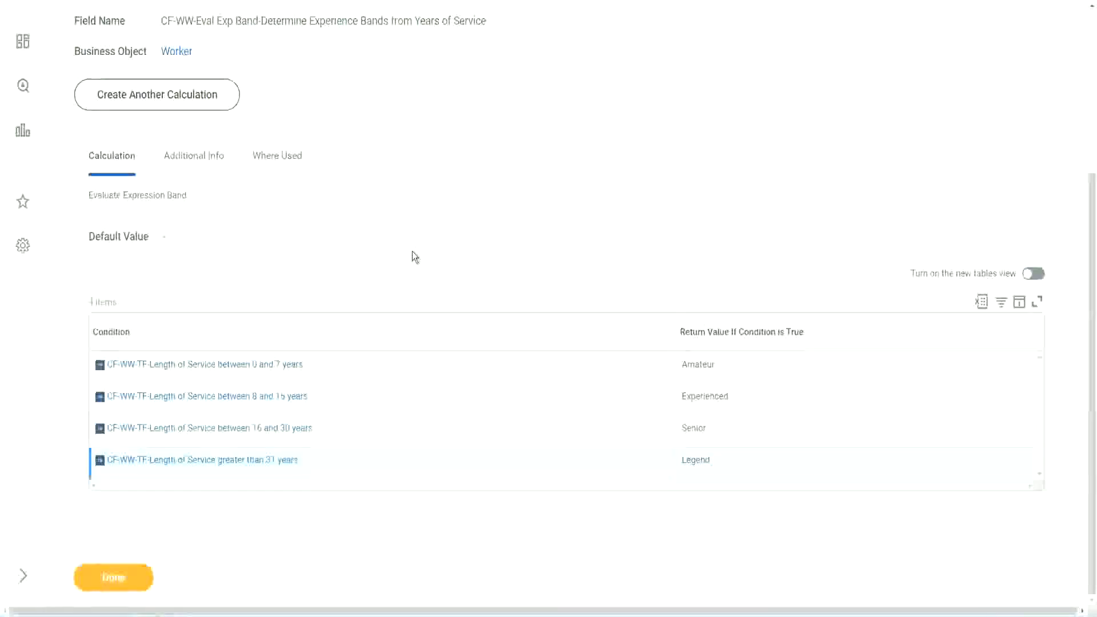
pyautogui.scroll(1, 412, 251)
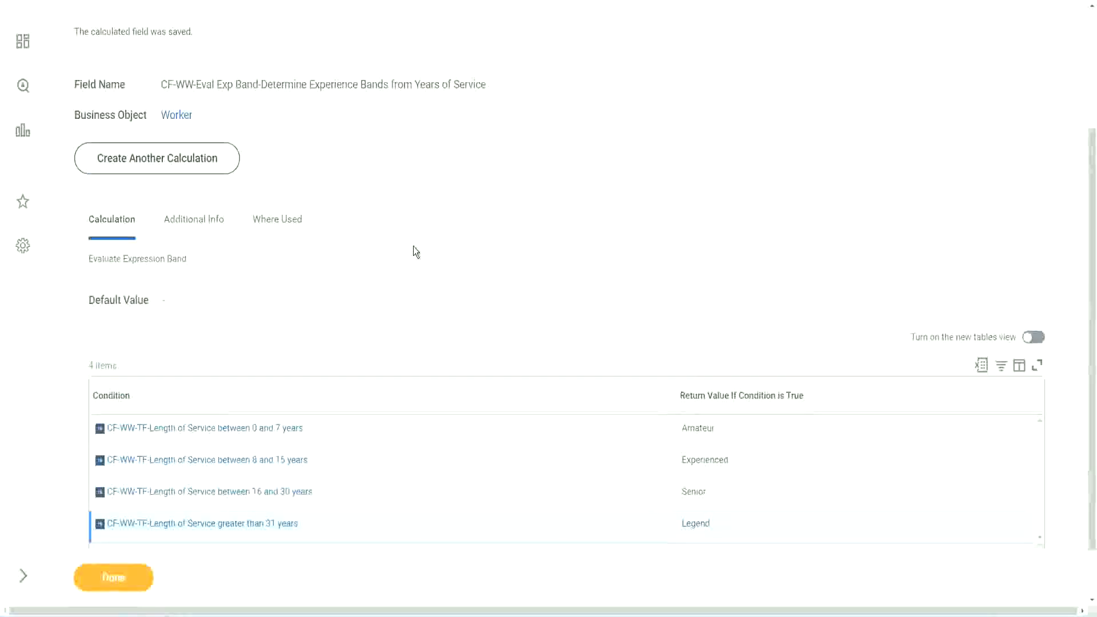
pyautogui.scroll(3, 414, 250)
pyautogui.scroll(-4, 414, 250)
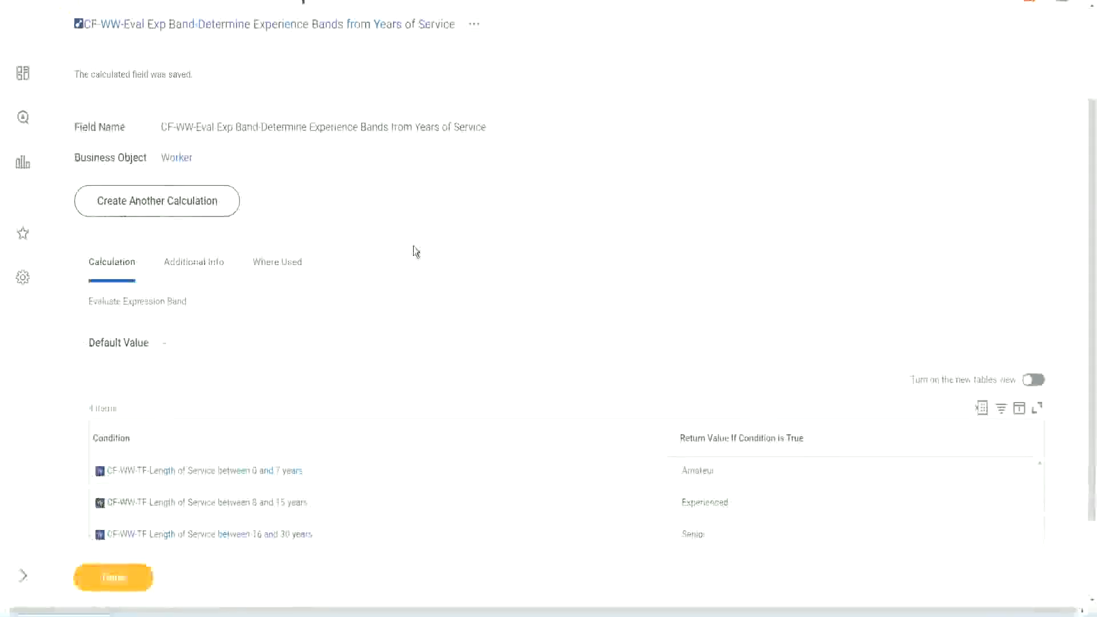
# - Close the save confirmation and open the custom report WW Employee Details for editing
pyautogui.click(127, 575)
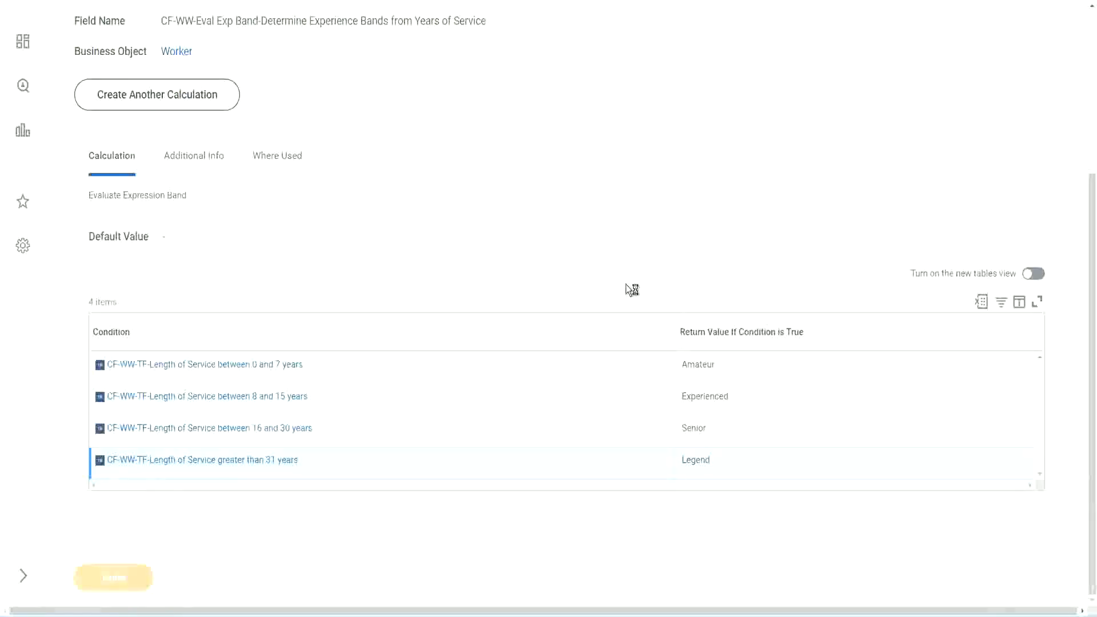
pyautogui.scroll(-3, 491, 256)
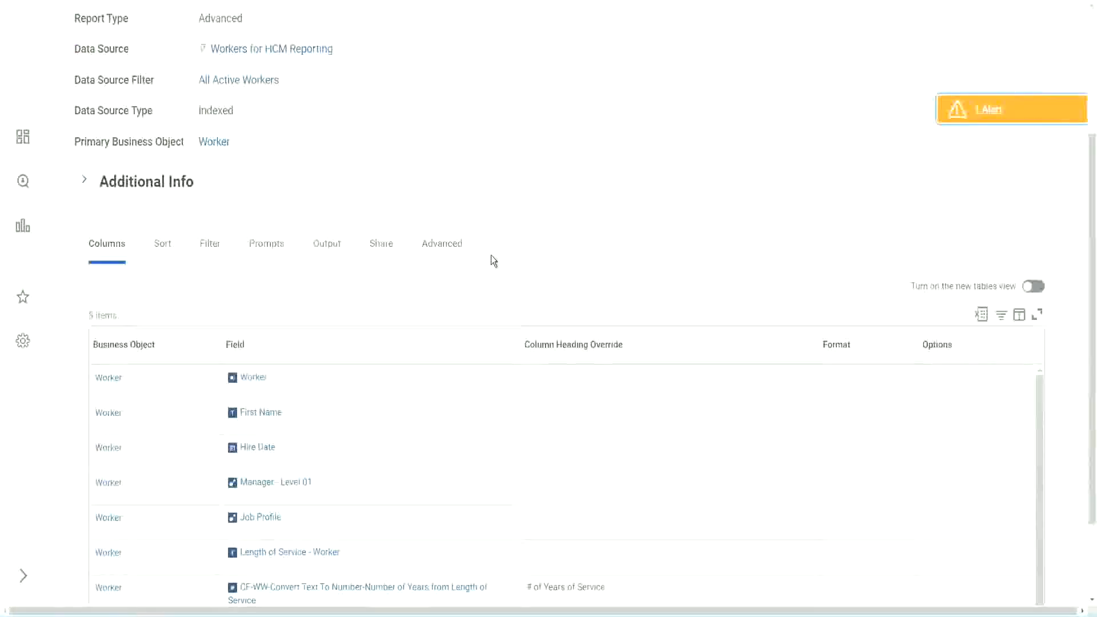
pyautogui.scroll(3, 493, 261)
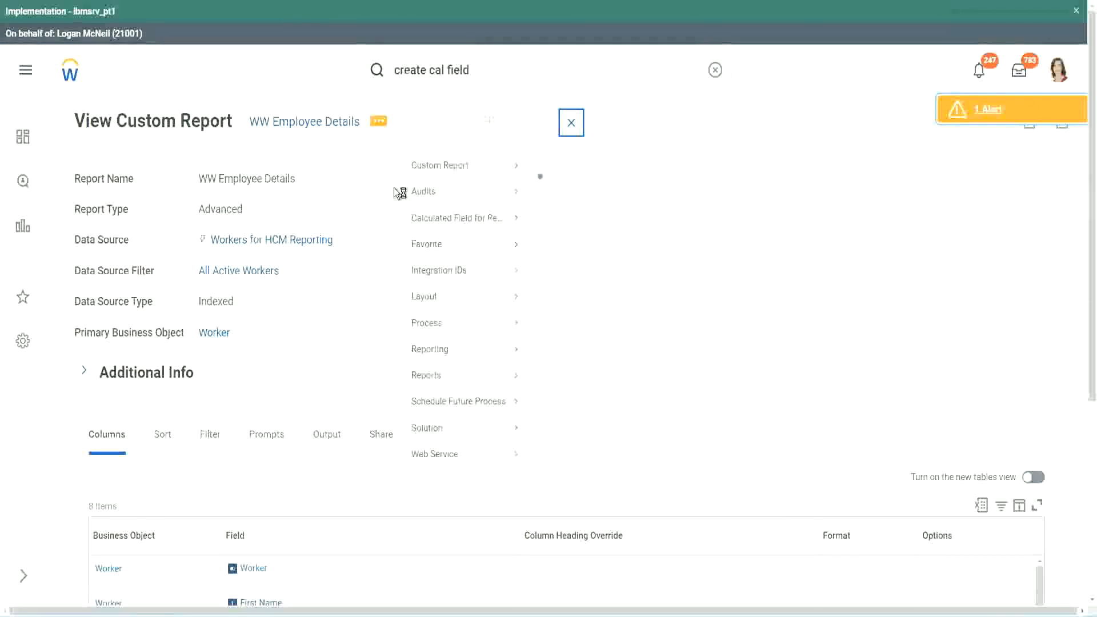
pyautogui.moveTo(434, 184)
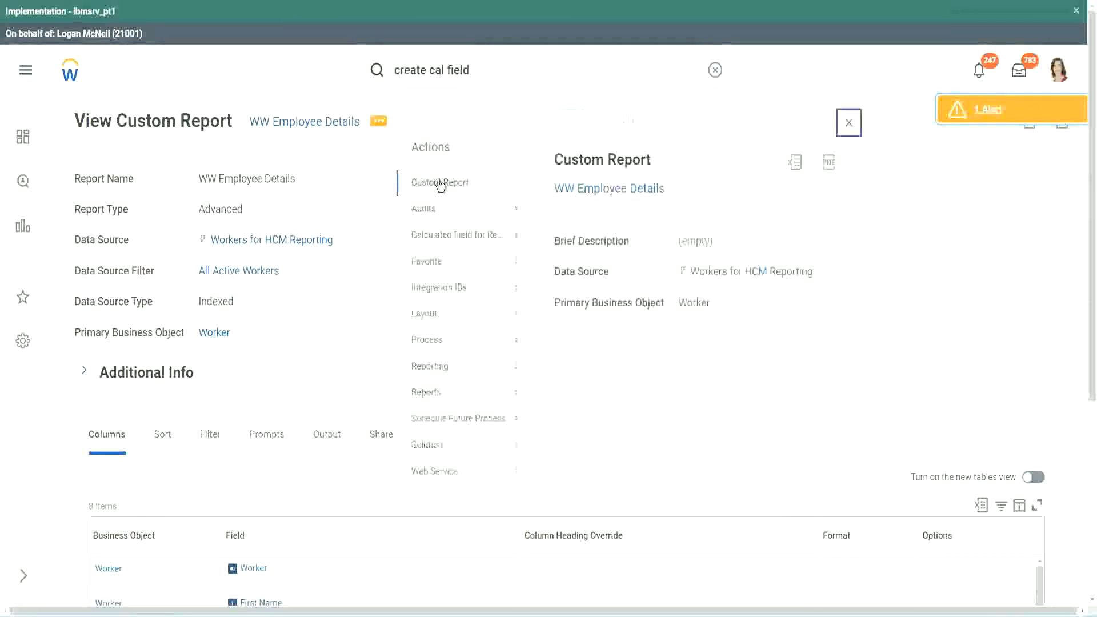
pyautogui.click(554, 184)
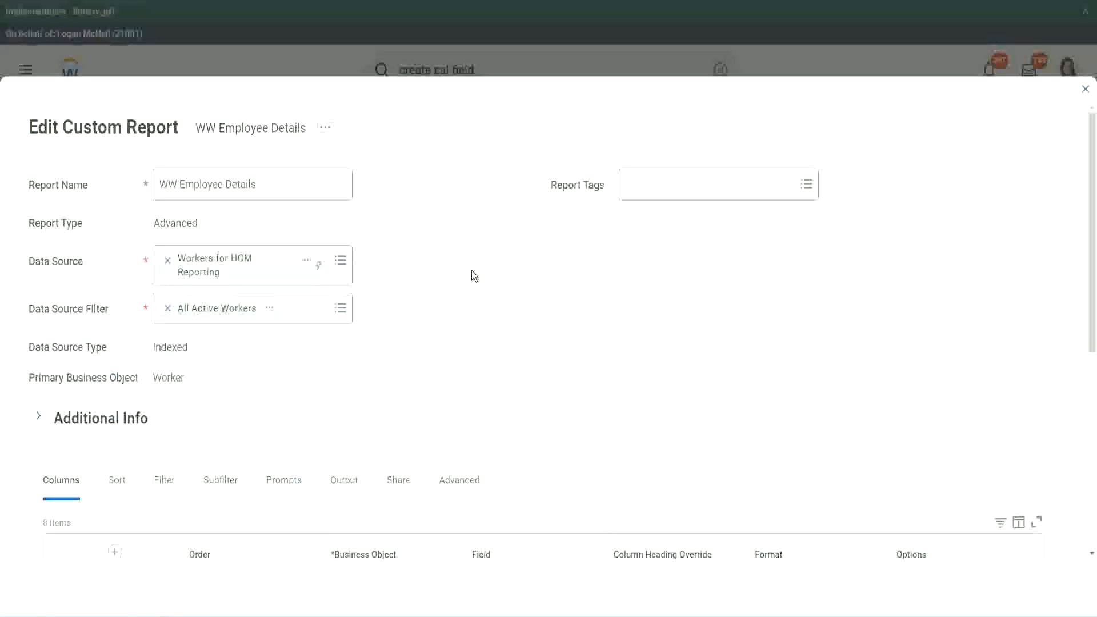
# - Add an empty Worker column row below the Experience Bands row in the report
pyautogui.scroll(-9, 472, 270)
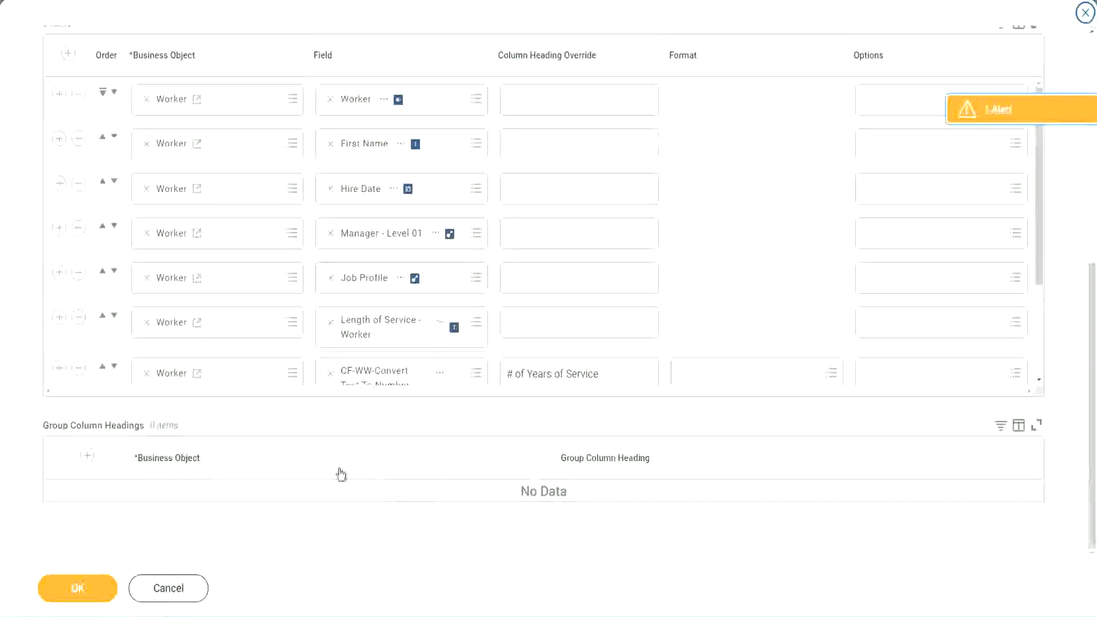
pyautogui.scroll(-3, 194, 315)
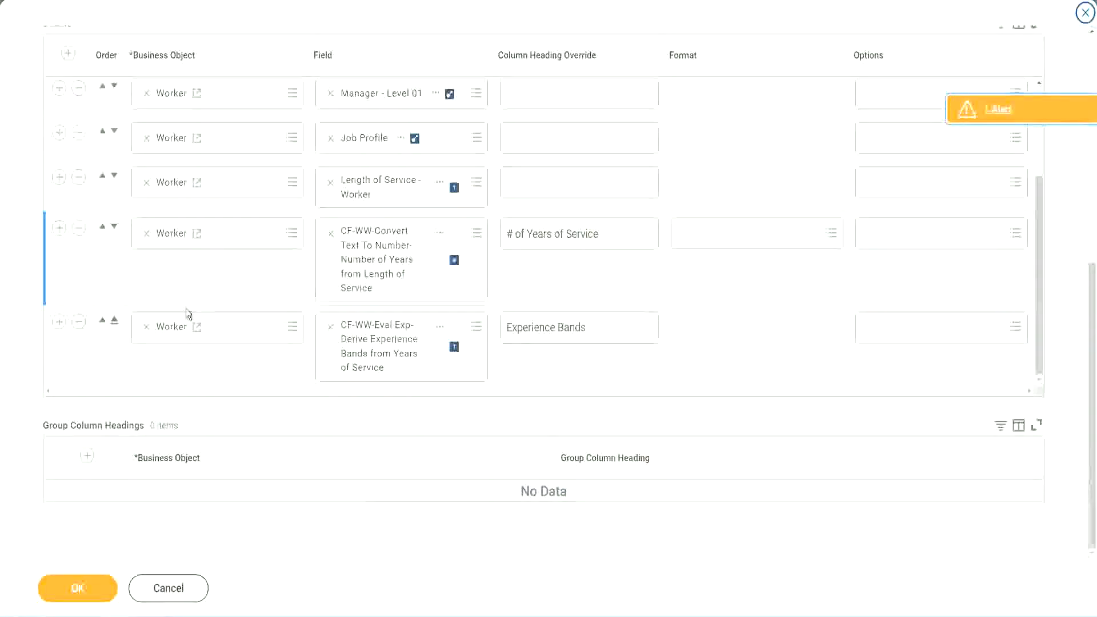
pyautogui.click(61, 326)
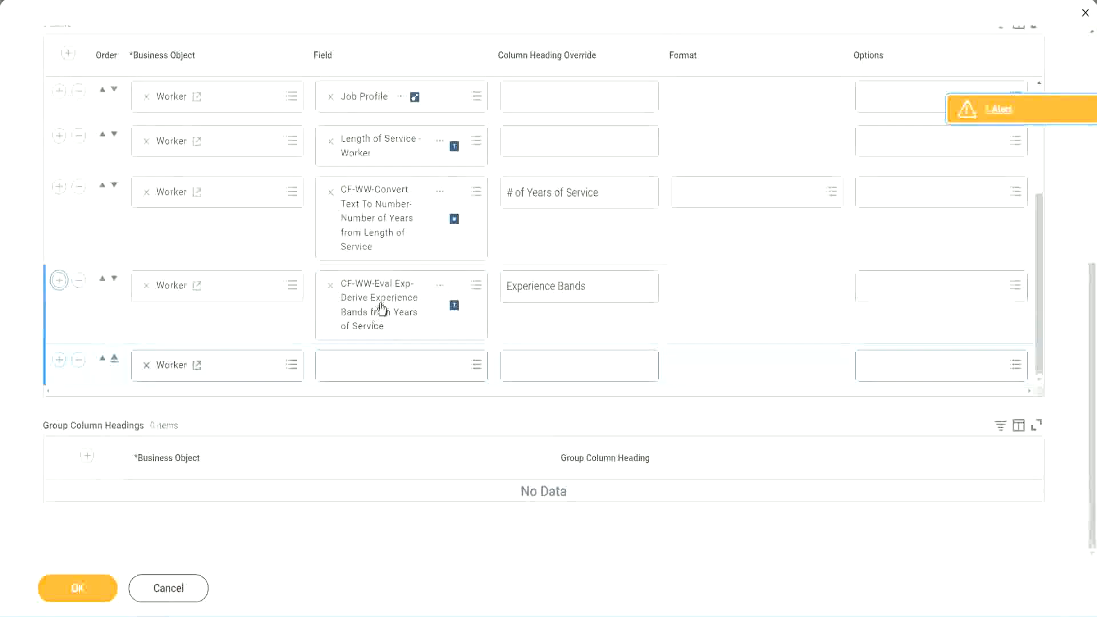
# - Copy the field name from the Experience Bands row into the field search of the empty Worker row
pyautogui.rightClick(380, 307)
pyautogui.click(413, 367)
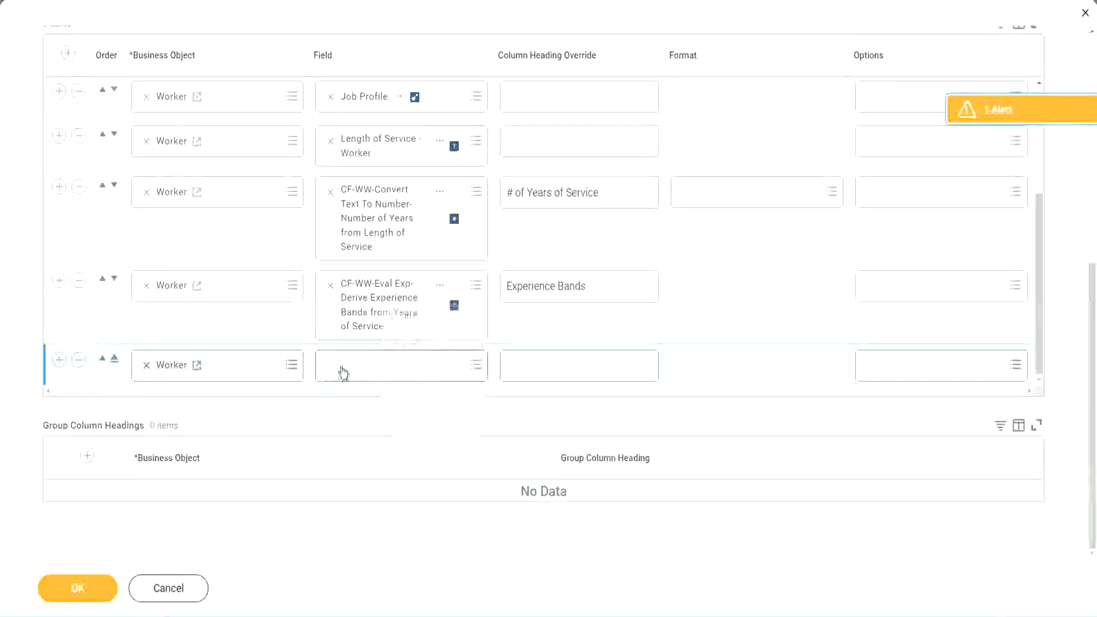
pyautogui.click(405, 372)
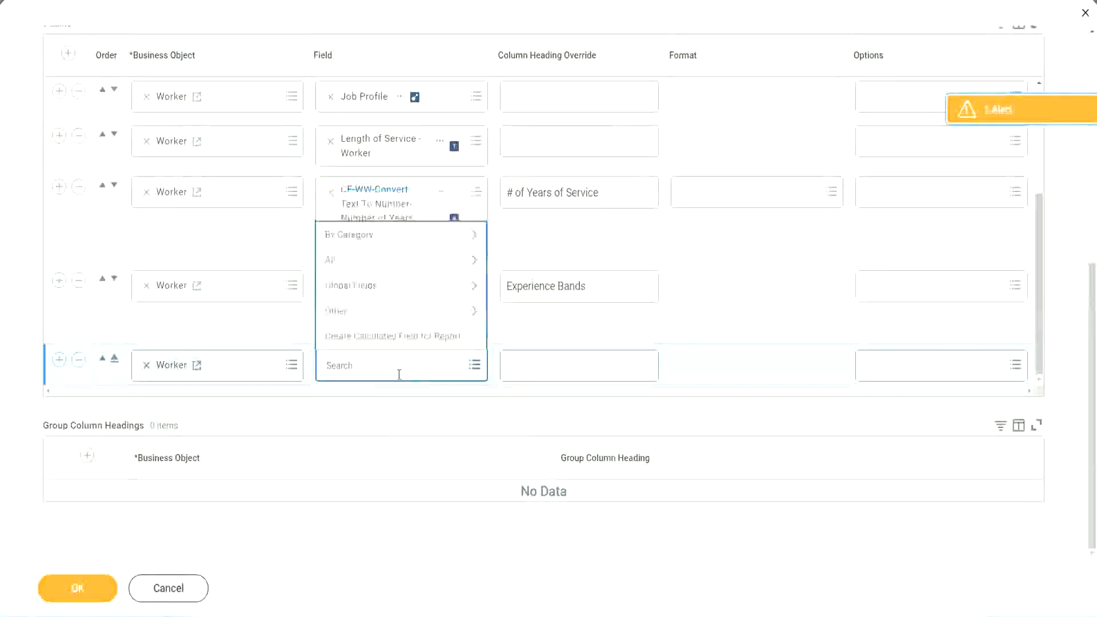
pyautogui.hotkey('ctrl', 'v')
pyautogui.moveTo(401, 363); pyautogui.dragTo(280, 363)
pyautogui.click(388, 367)
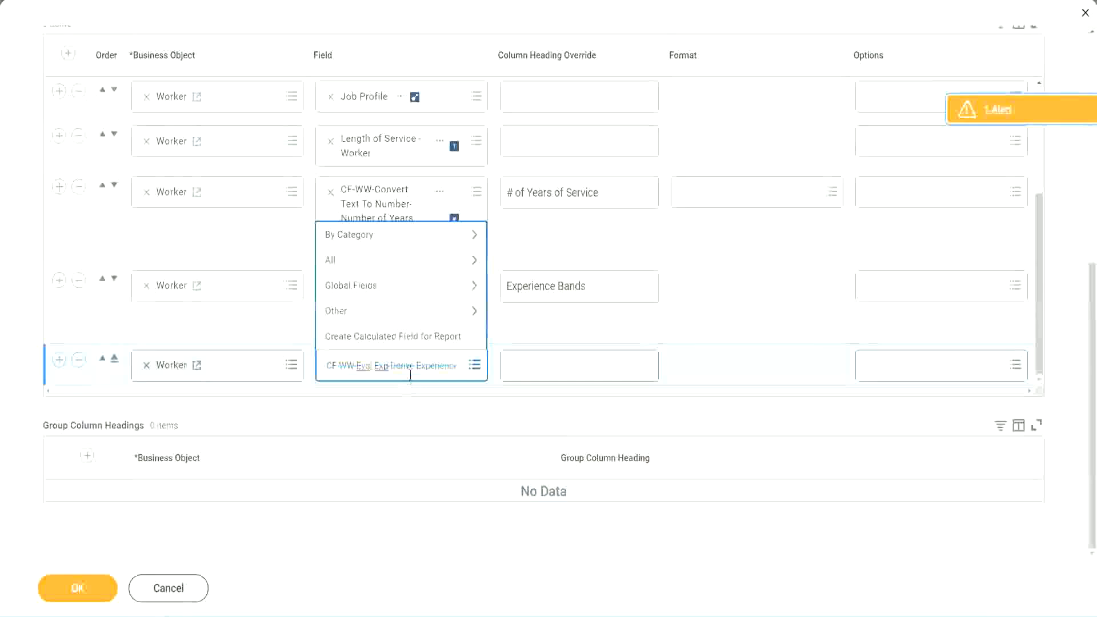
# - Search for "CF-WW-Eval Exp Band" and set the new row's field to CF-WW-Eval Exp Band-Determine Experience Bands from Years of Service
pyautogui.write('Band')
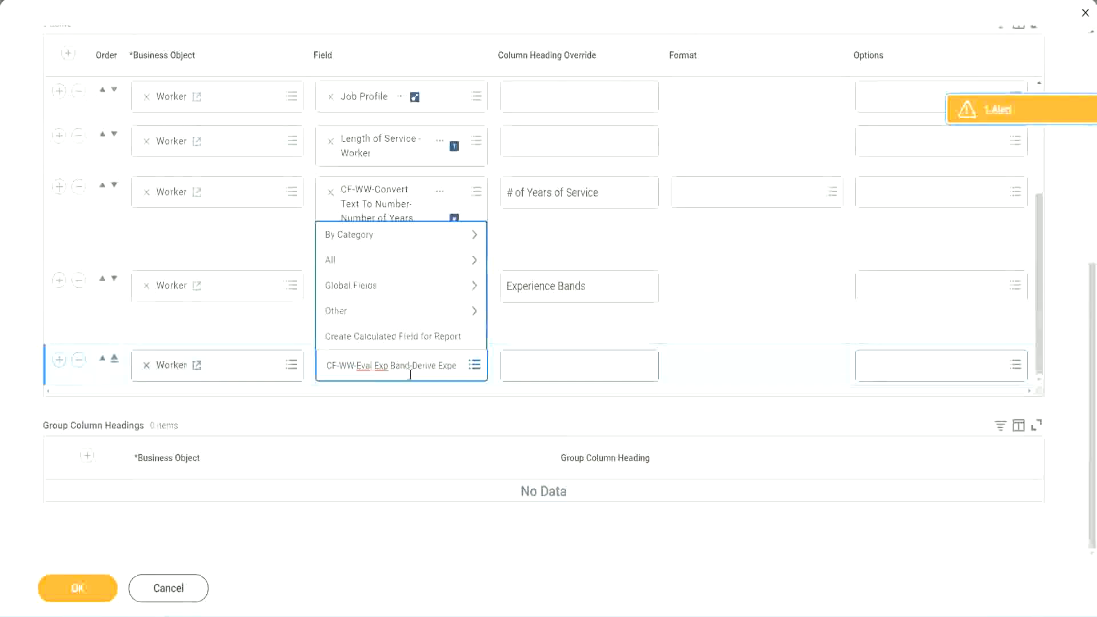
pyautogui.press('Delete')
pyautogui.press('Delete')
pyautogui.press('Delete')
pyautogui.press('Delete')
pyautogui.press('Delete')
pyautogui.press('Delete')
pyautogui.press('Delete')
pyautogui.press('Delete')
pyautogui.press('Delete')
pyautogui.press('Delete')
pyautogui.press('Delete')
pyautogui.press('Delete')
pyautogui.press('Delete')
pyautogui.press('Delete')
pyautogui.press('Delete')
pyautogui.press('Delete')
pyautogui.press('Delete')
pyautogui.press('Delete')
pyautogui.press('Delete')
pyautogui.press('Delete')
pyautogui.press('Delete')
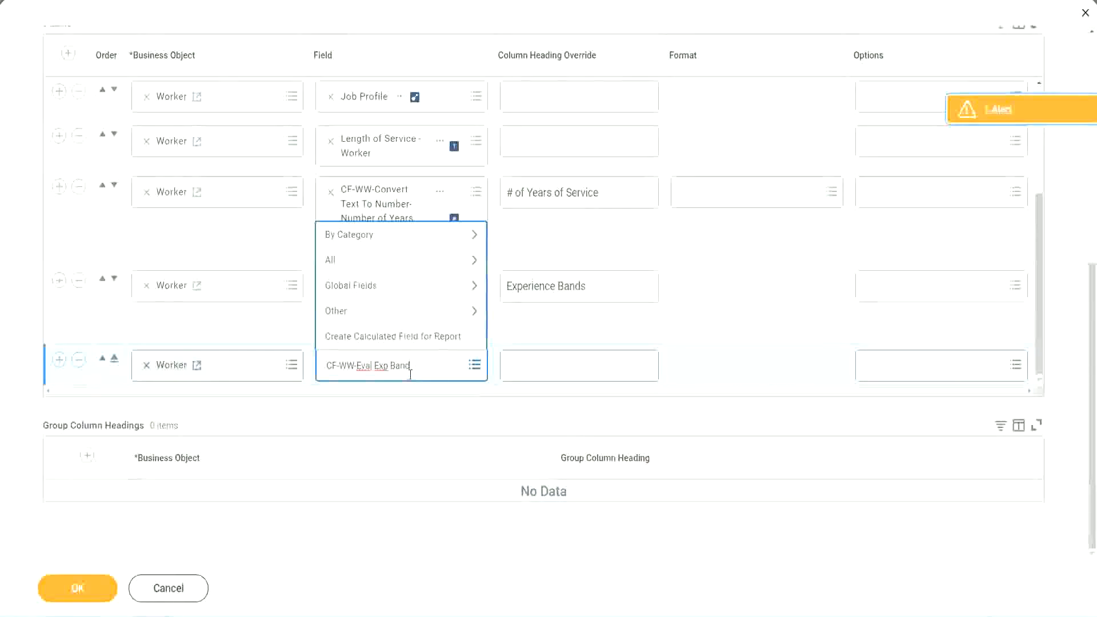
pyautogui.press('Return')
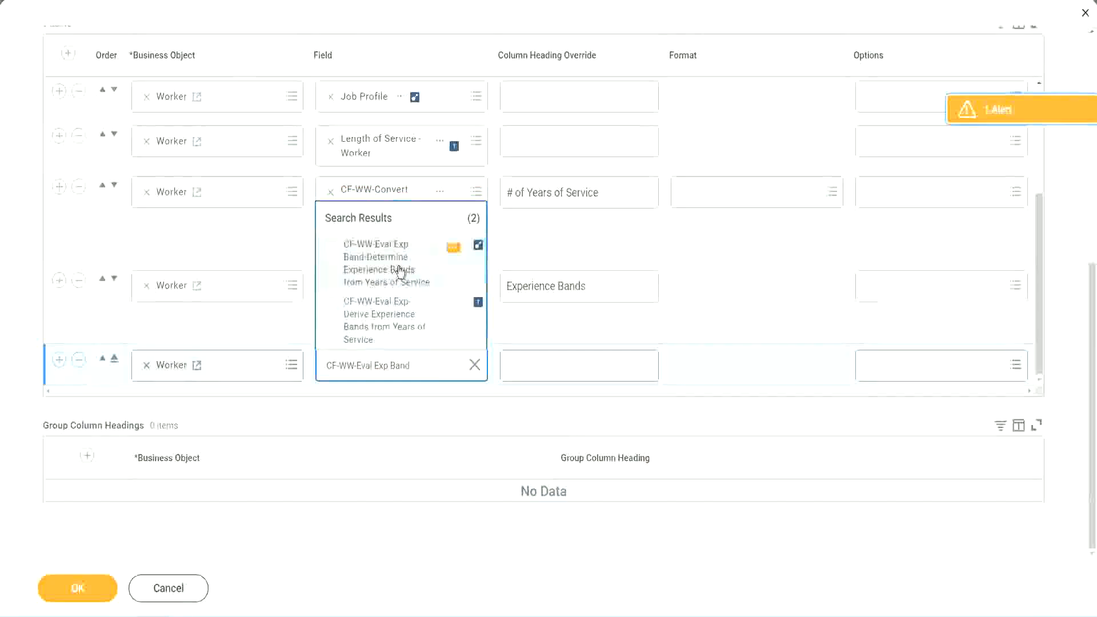
pyautogui.click(400, 271)
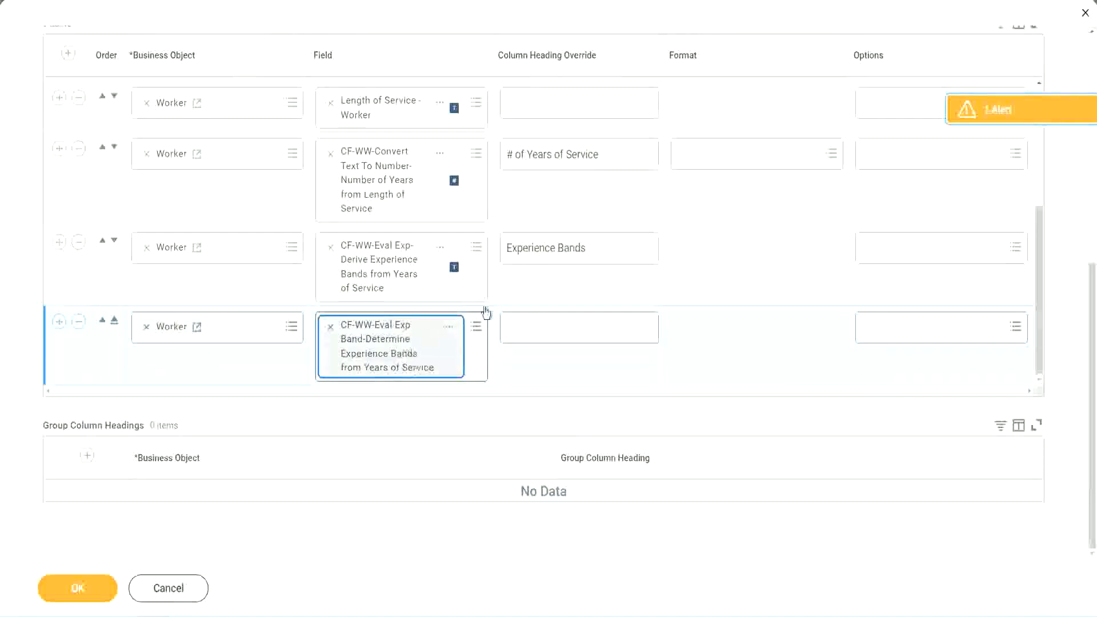
# - Set the new row's column heading override to "Experience Bands (Eval Exp Bands)", reusing the heading text from the row above
pyautogui.click(603, 249)
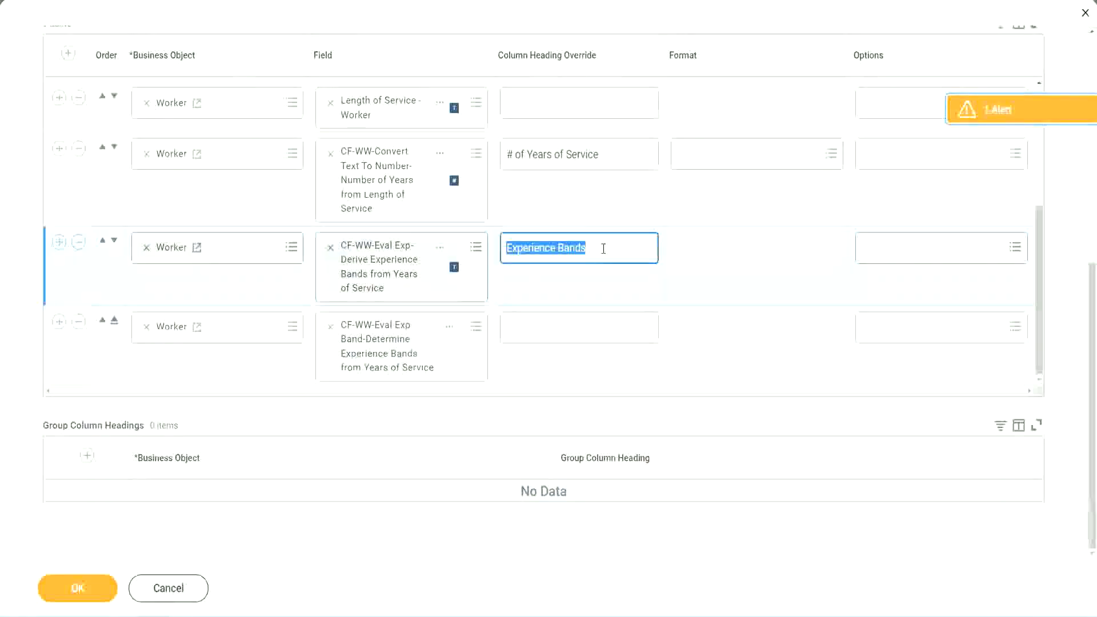
pyautogui.click(533, 327)
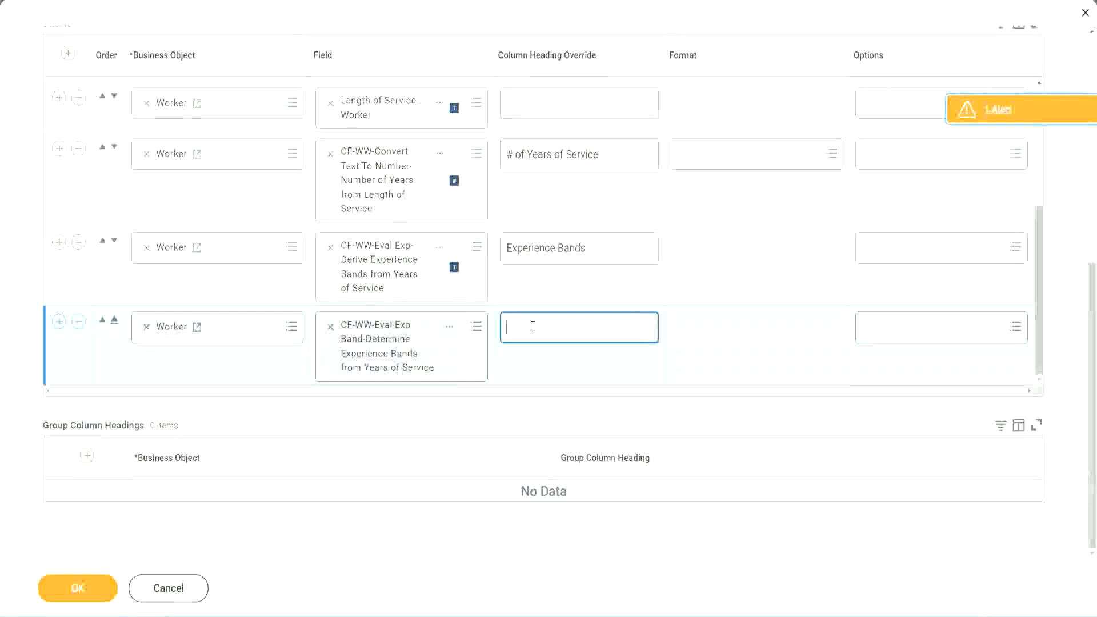
pyautogui.hotkey('ctrl', 'v')
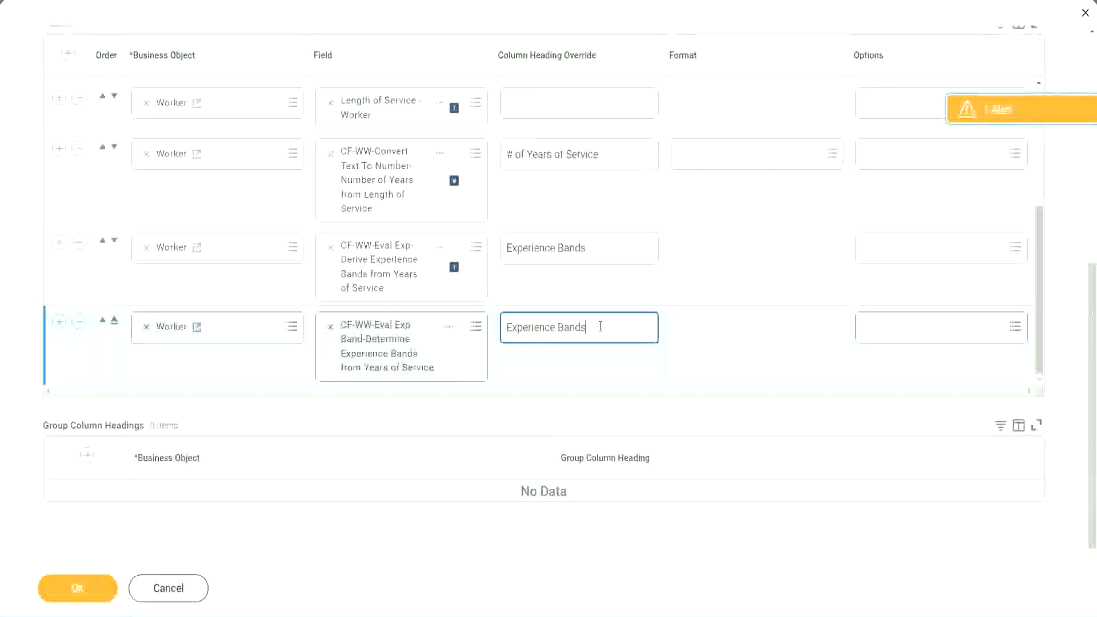
pyautogui.write('(')
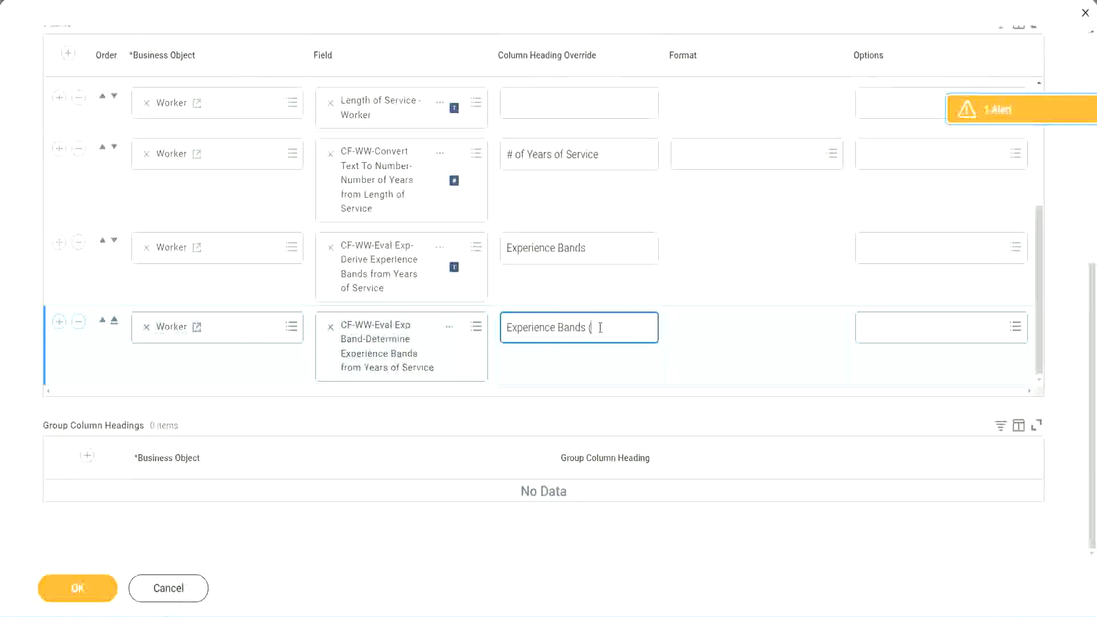
pyautogui.write('Eval Exp Bands)')
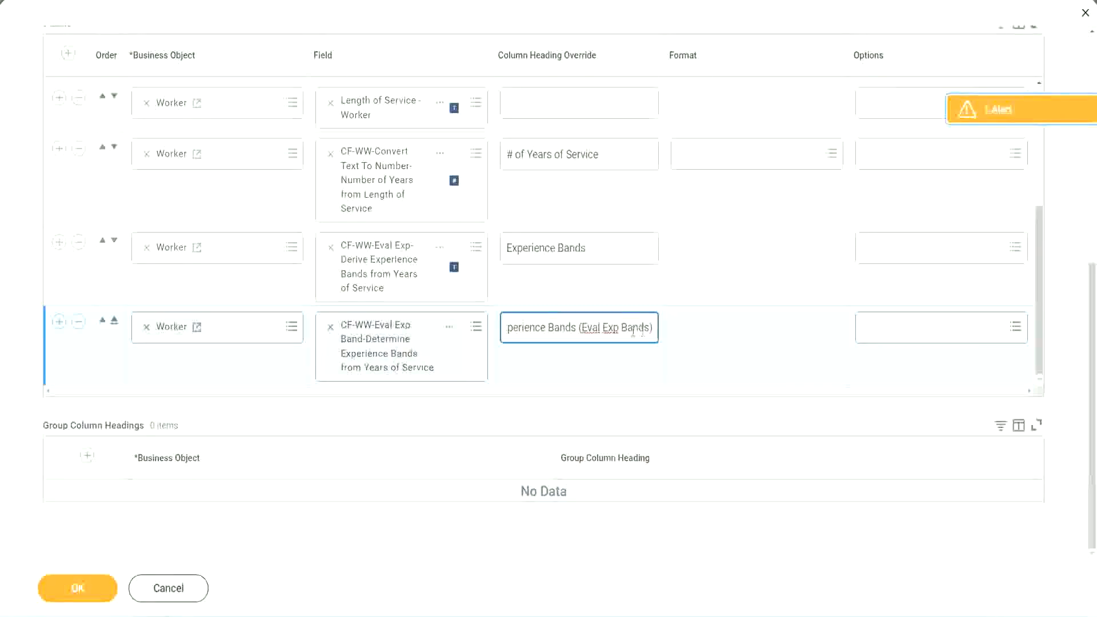
pyautogui.doubleClick(611, 328)
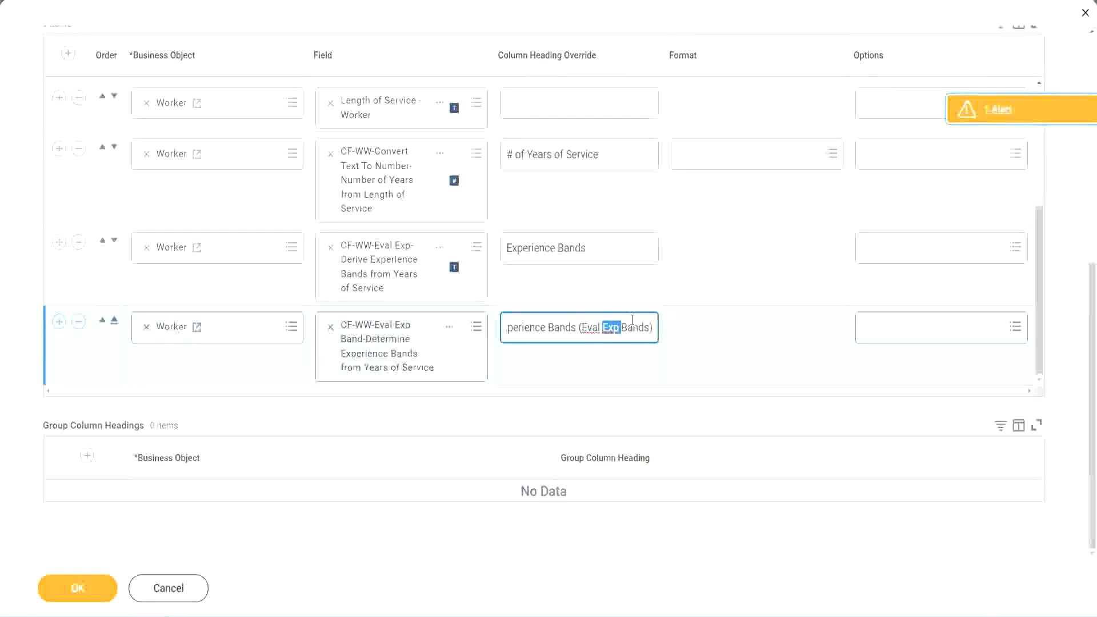
pyautogui.click(633, 323)
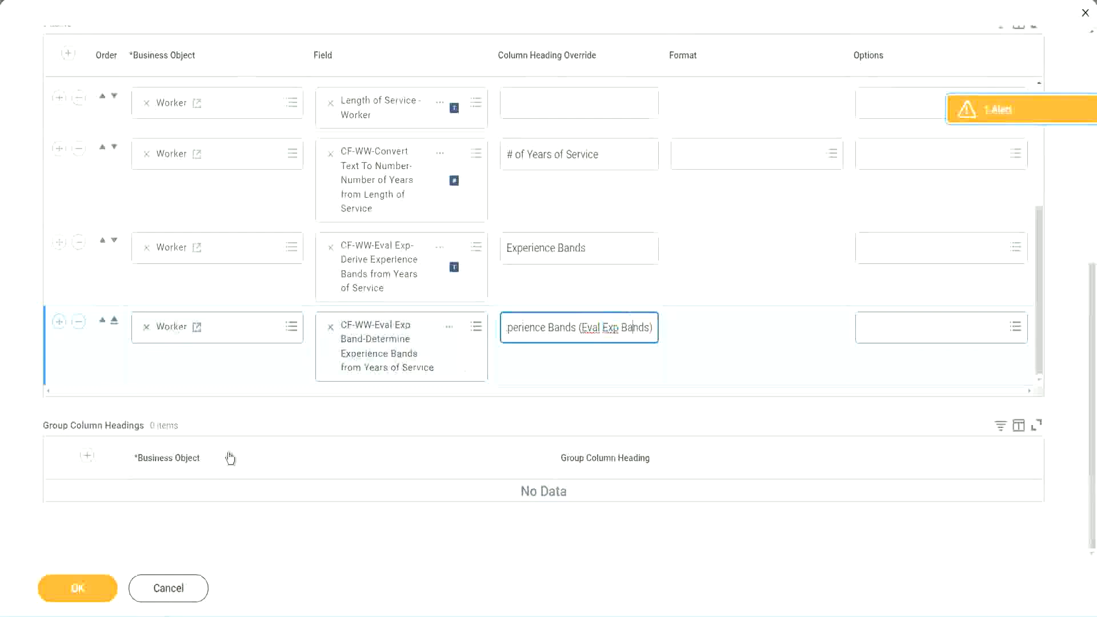
# - Save the changes to the WW Employee Details report and run it
pyautogui.click(84, 593)
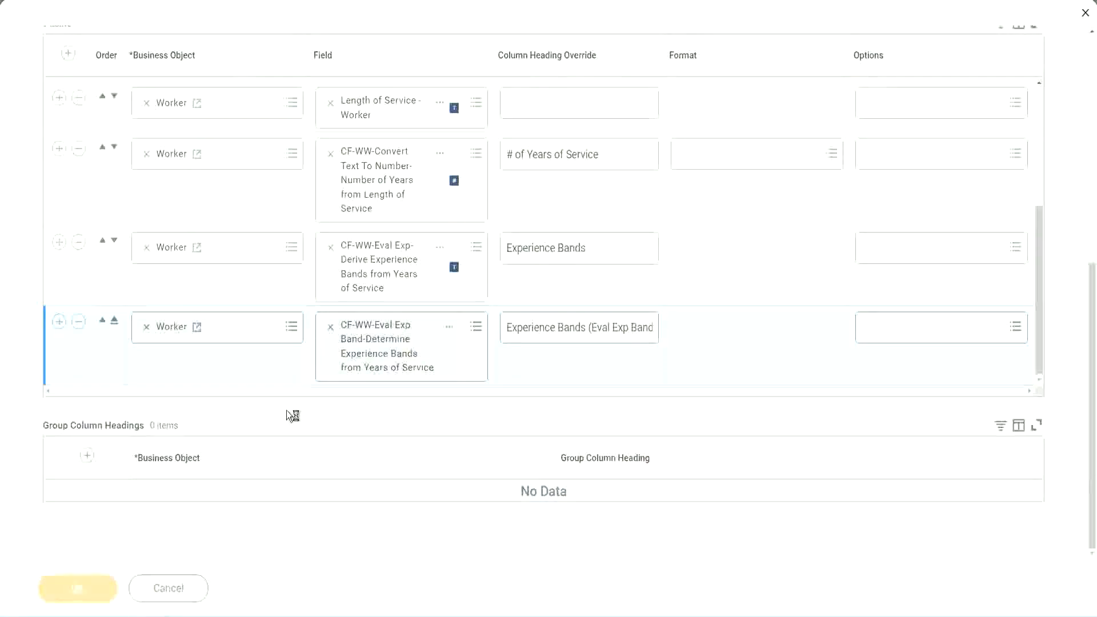
pyautogui.click(127, 579)
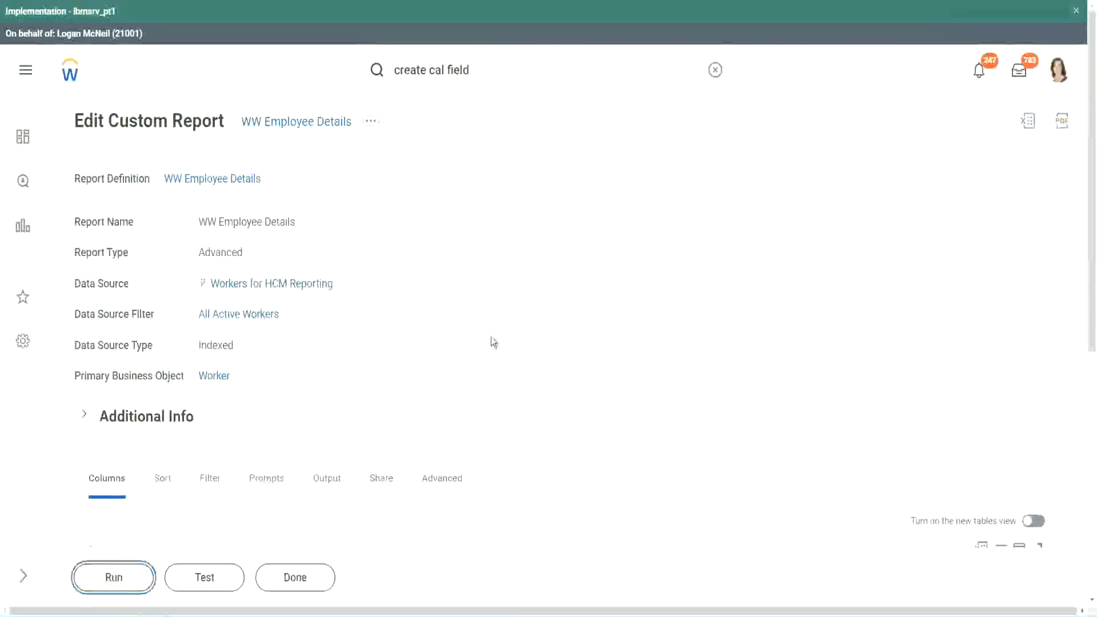